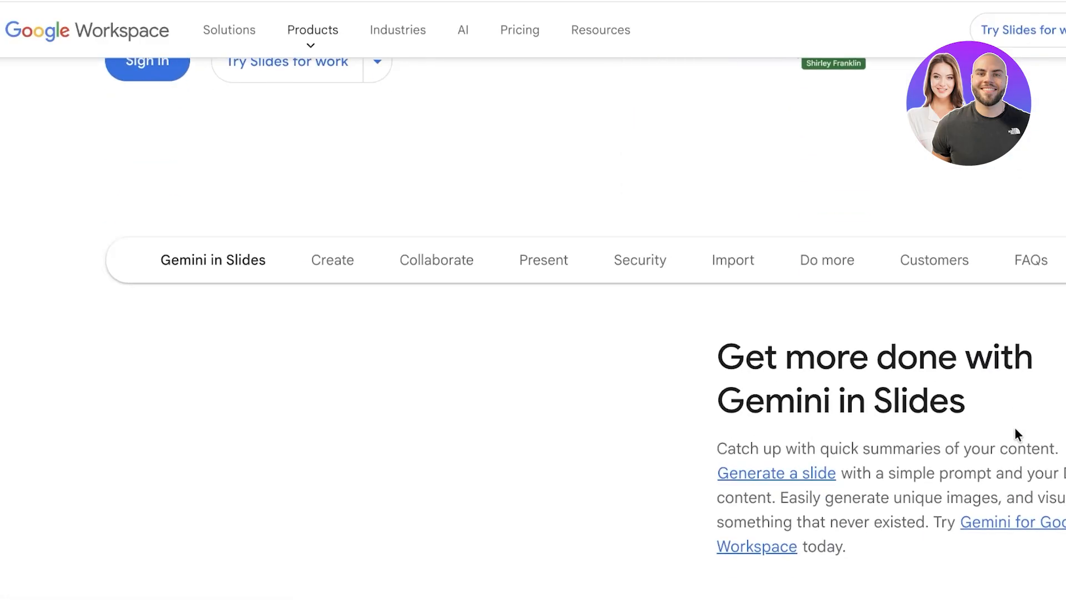
Sign in to Google Slides from the landing page
scroll(959, 333, down, 1)
scroll(963, 347, down, 2)
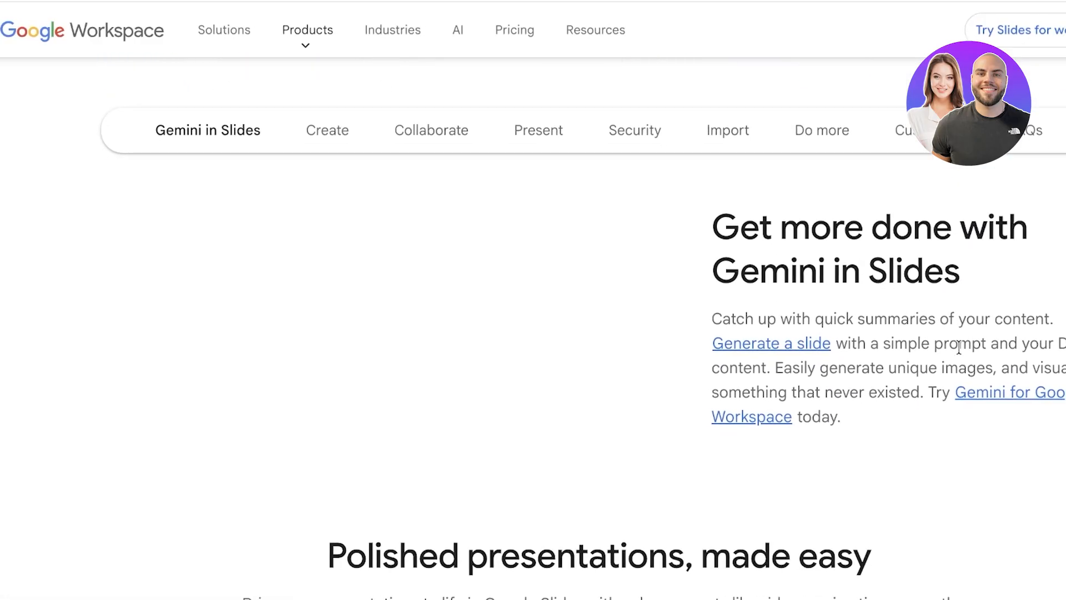
scroll(962, 352, down, 2)
scroll(882, 356, down, 5)
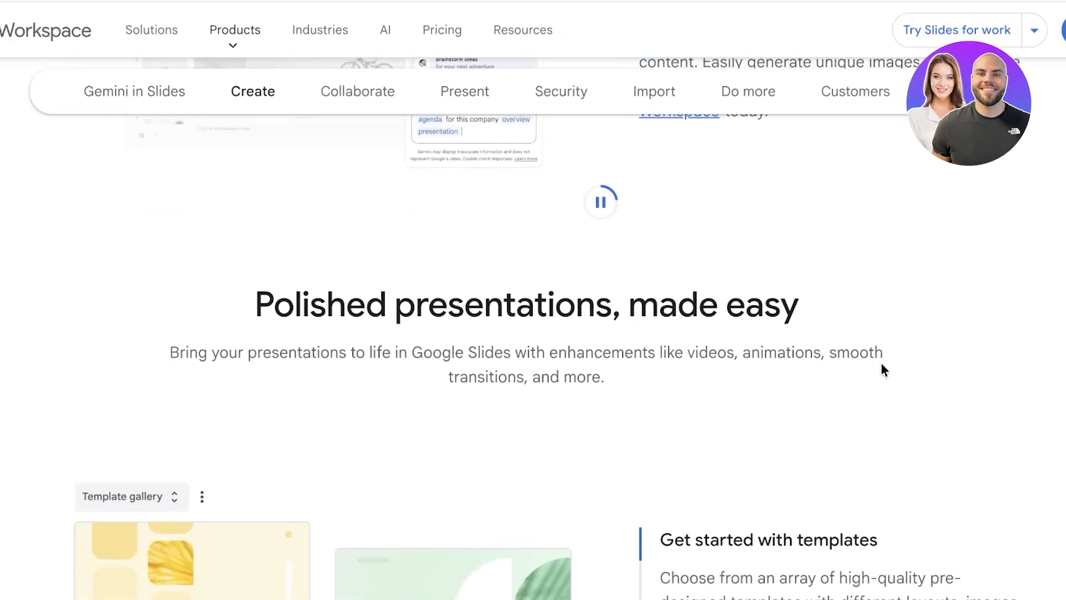
scroll(881, 362, down, 1)
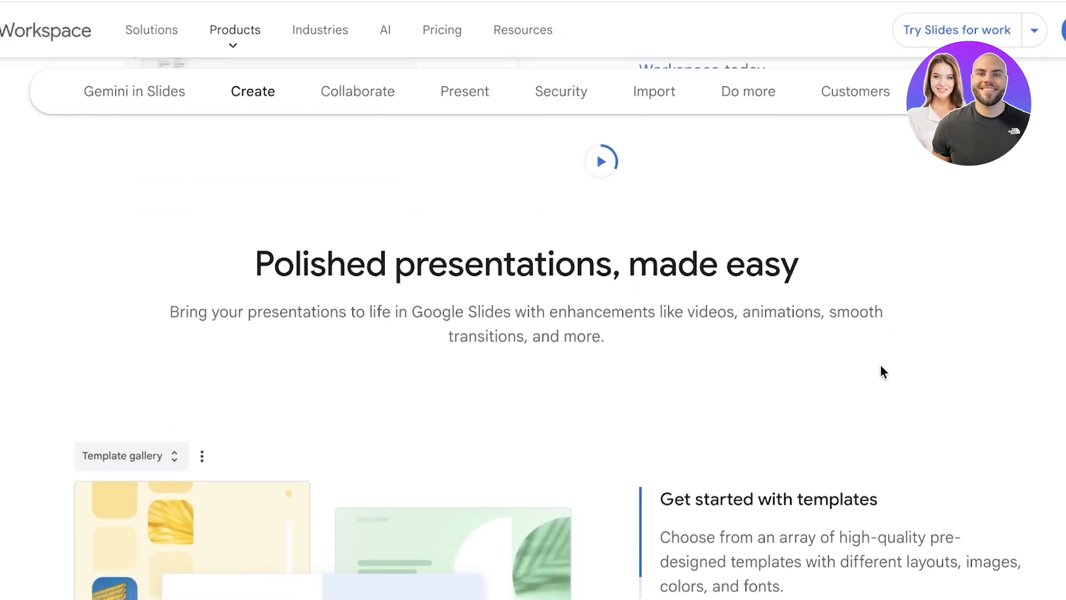
scroll(883, 371, down, 1)
scroll(881, 364, down, 4)
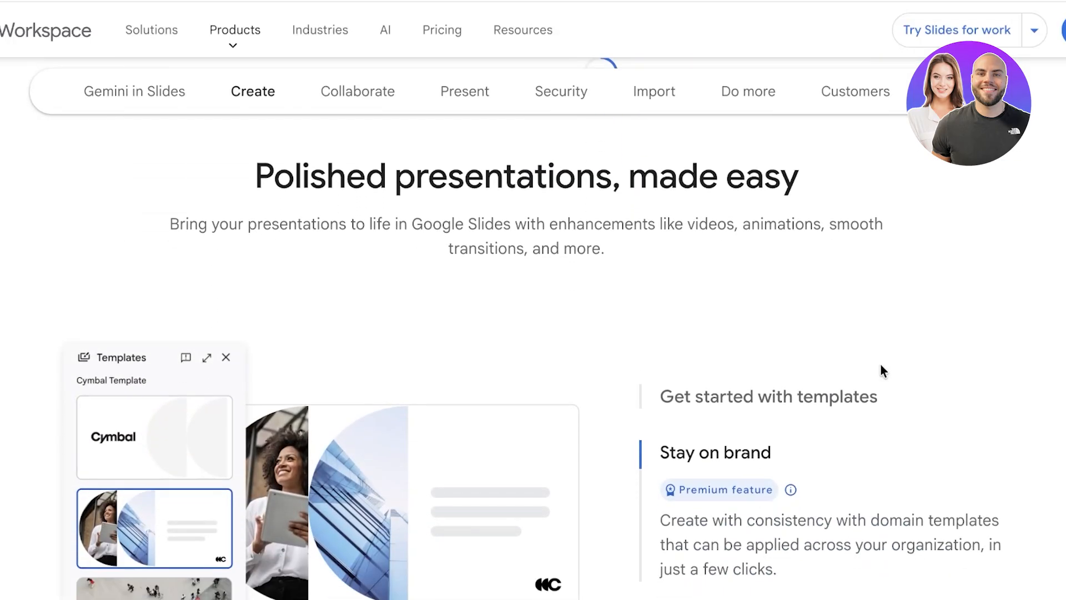
scroll(883, 372, down, 8)
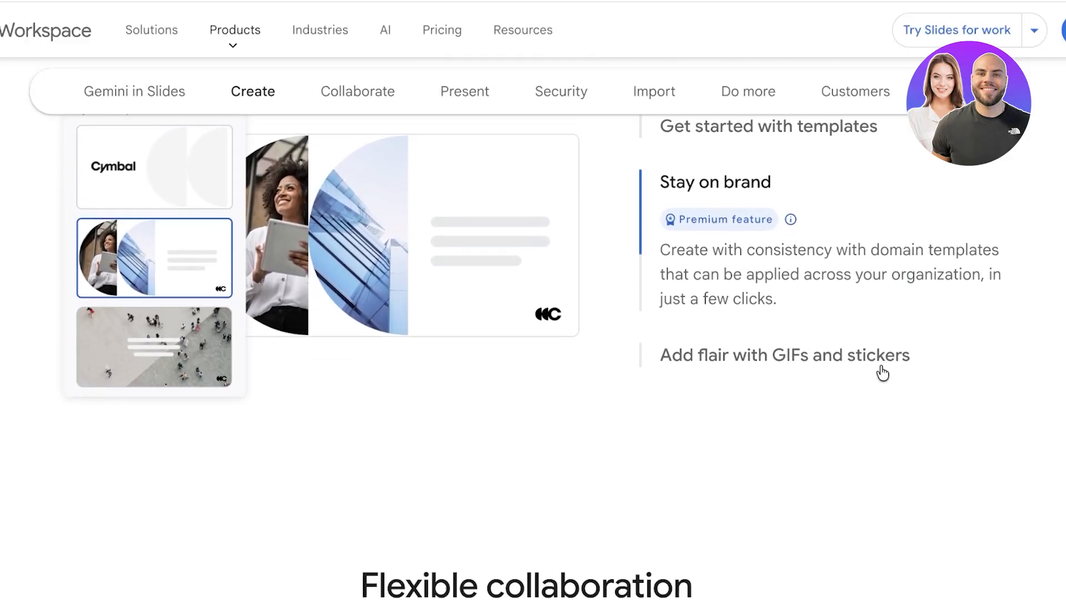
scroll(880, 365, down, 10)
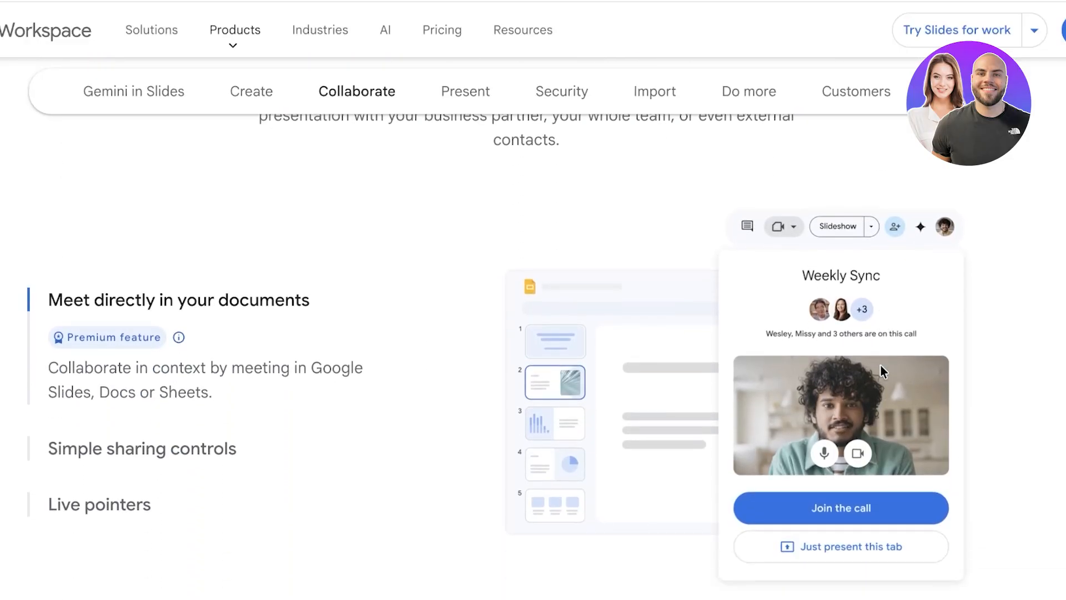
scroll(880, 364, down, 5)
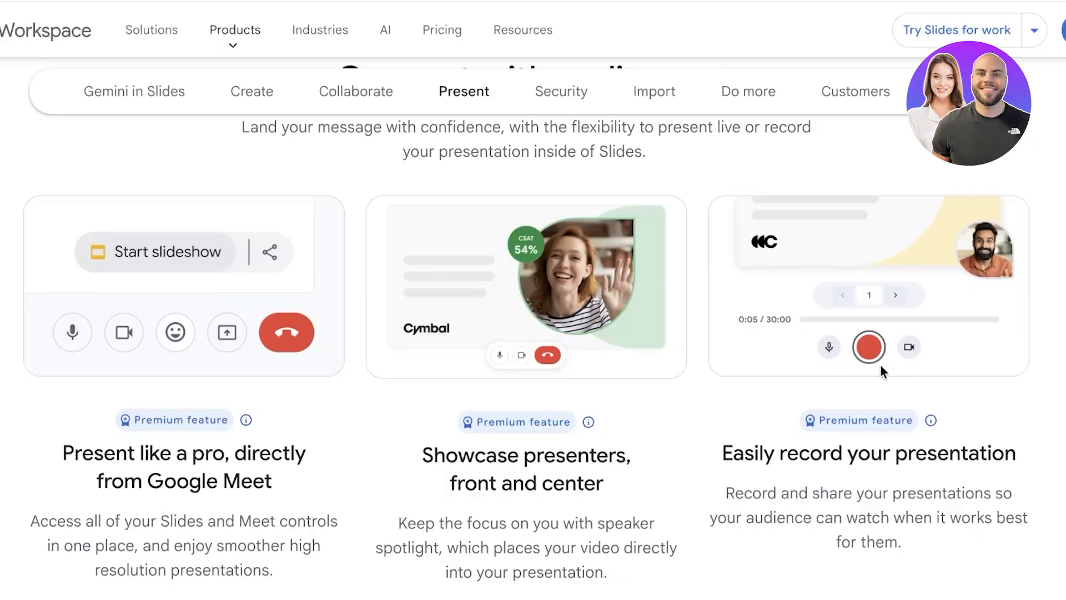
scroll(881, 373, up, 2)
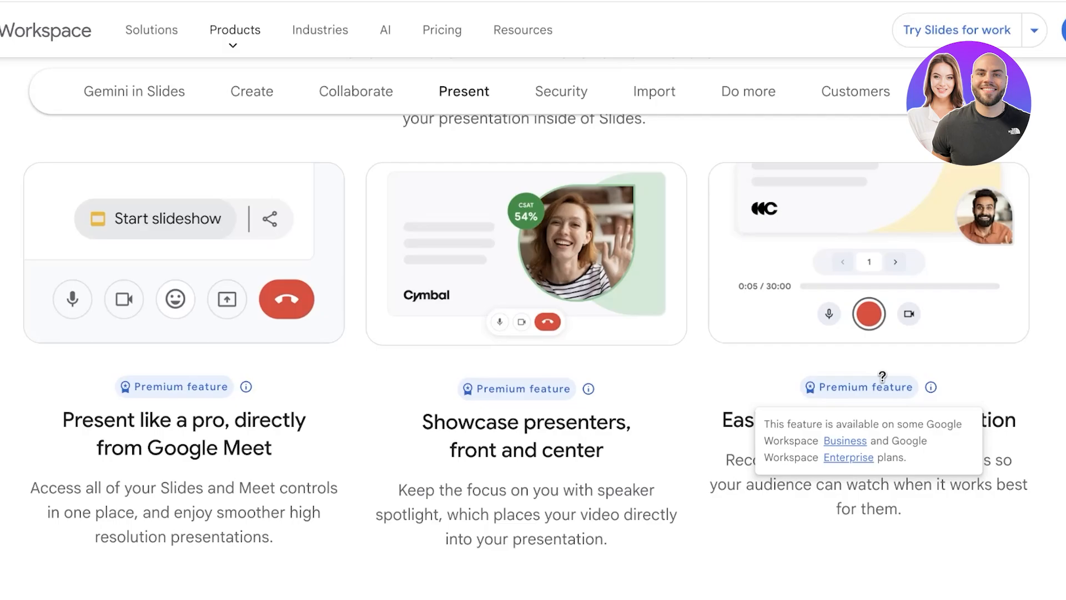
scroll(882, 376, down, 20)
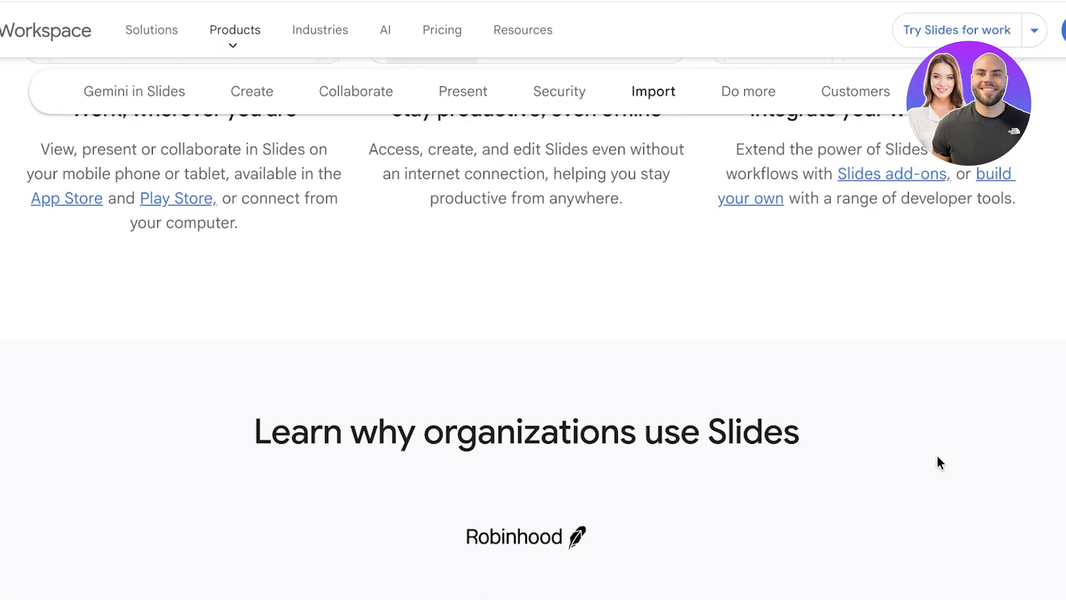
scroll(942, 471, up, 20)
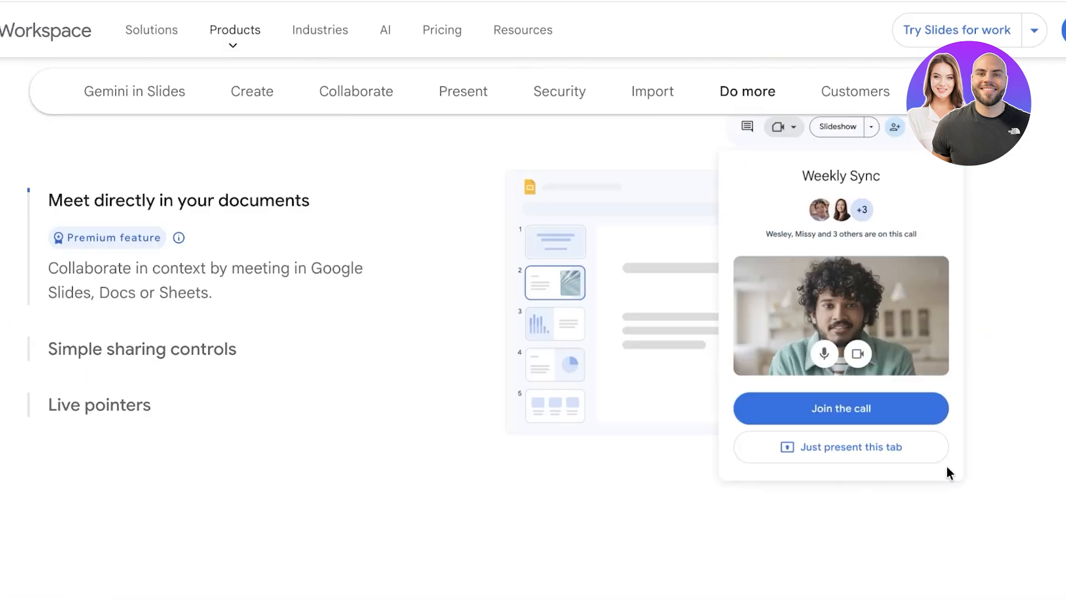
scroll(947, 467, up, 15)
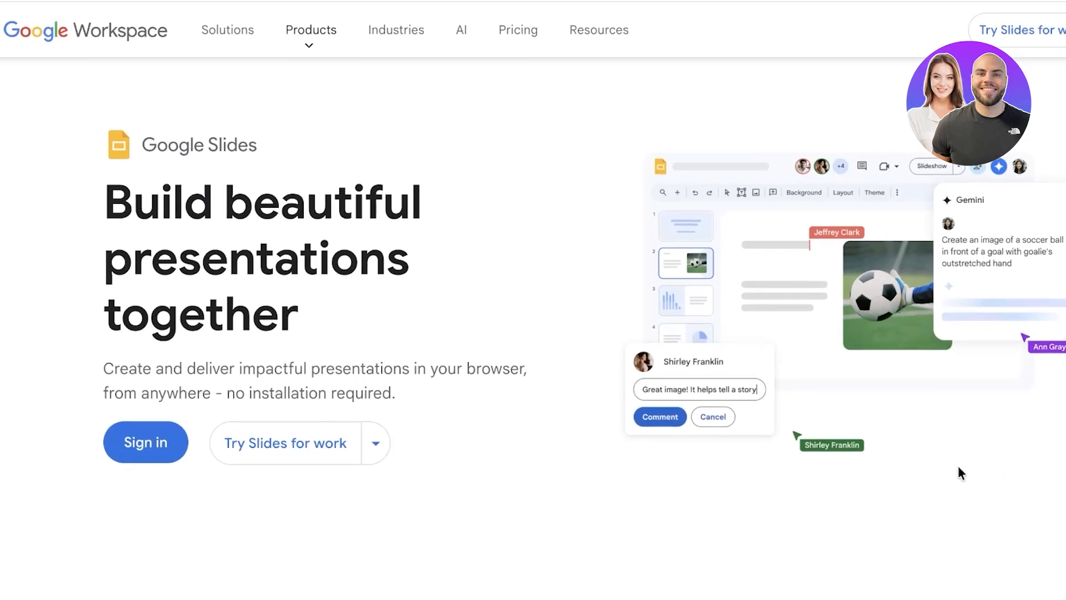
click(133, 443)
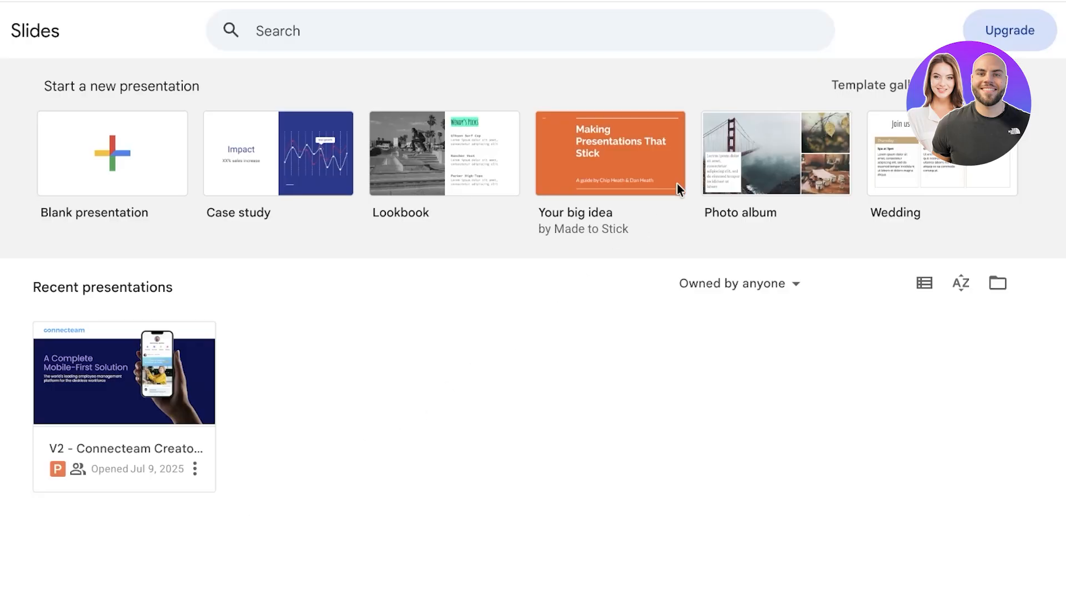
Create a blank presentation from the full template gallery
click(877, 85)
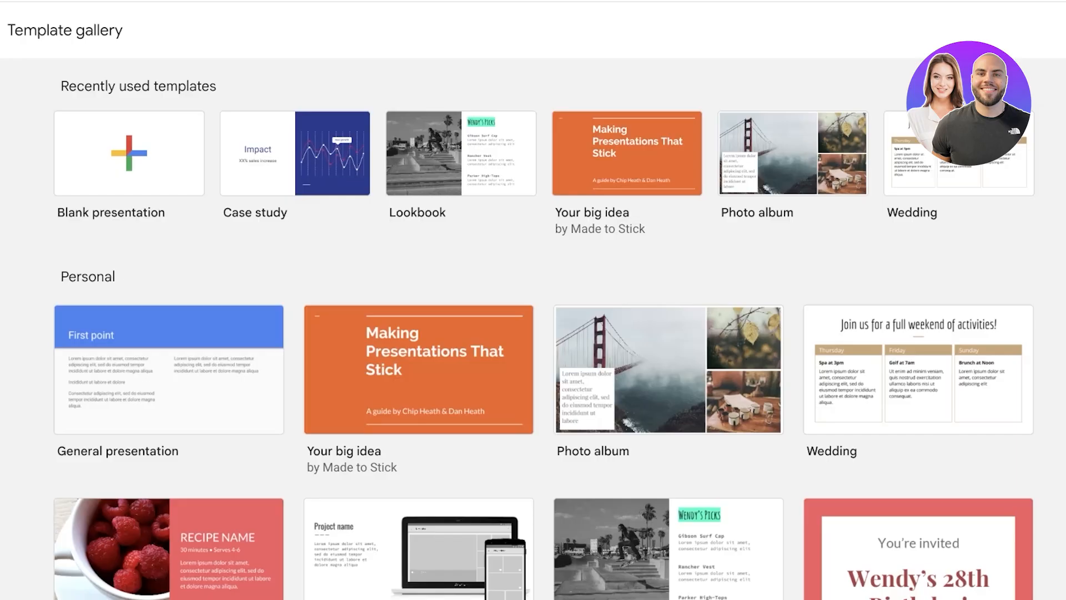
scroll(675, 292, down, 20)
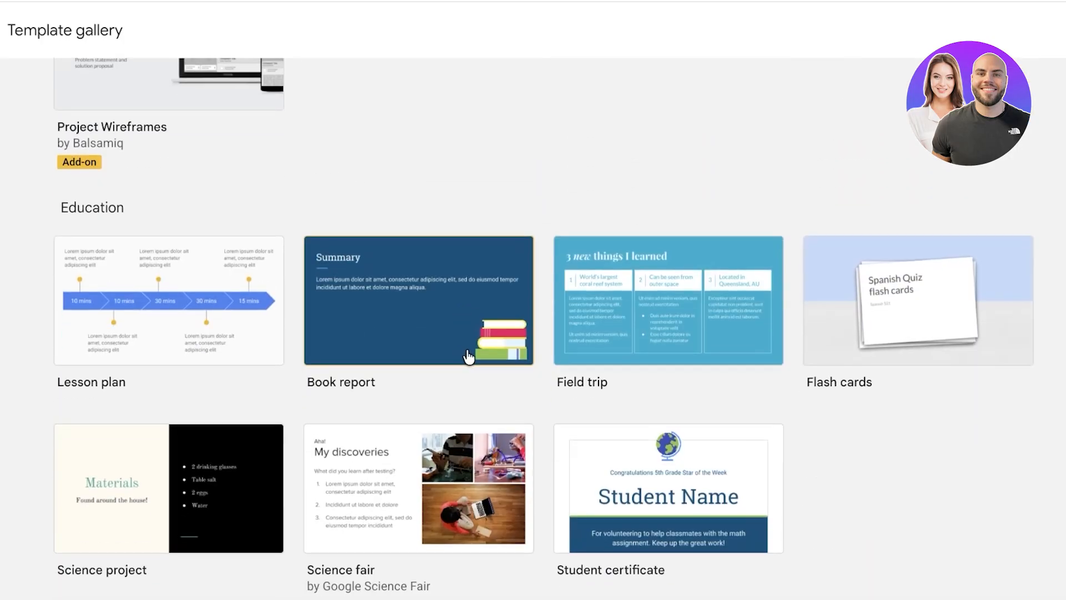
scroll(743, 321, up, 20)
click(189, 169)
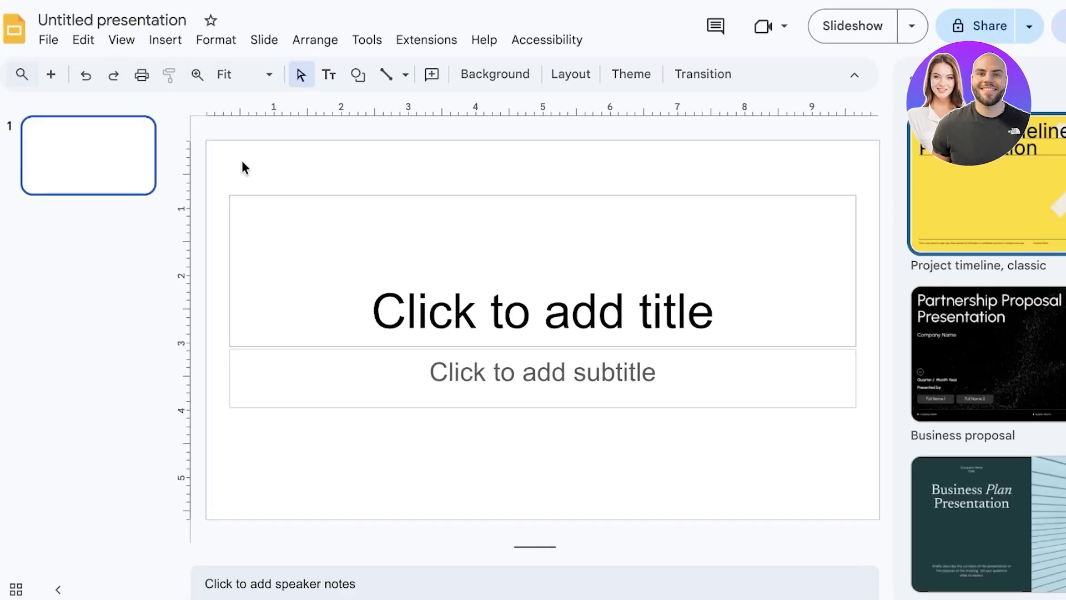
Close the Templates suggestions panel and put the cursor in the 'Click to add title' placeholder
scroll(977, 224, down, 5)
scroll(923, 225, down, 10)
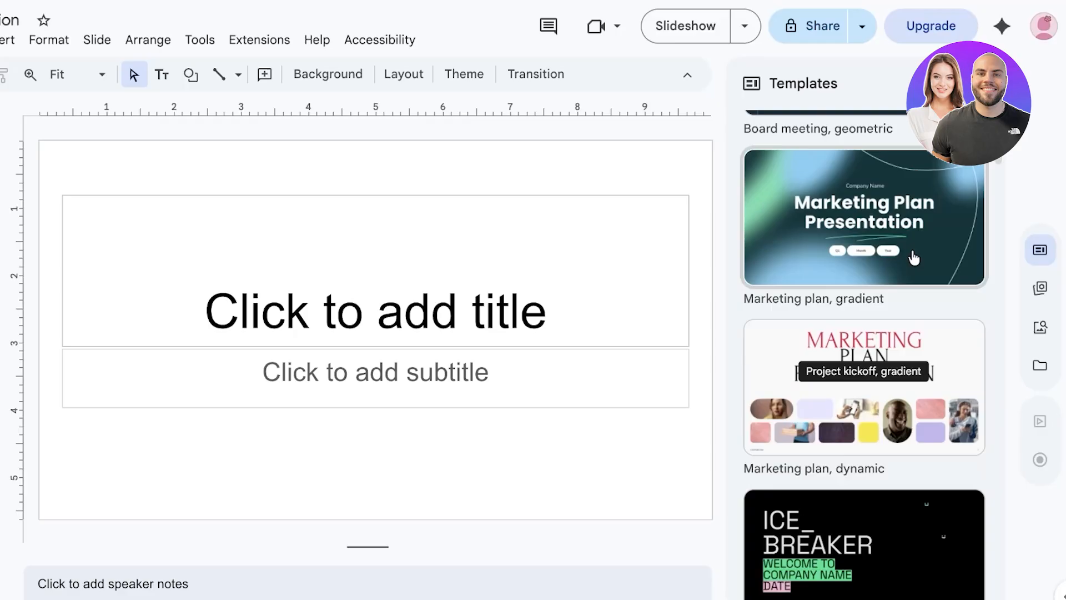
click(984, 83)
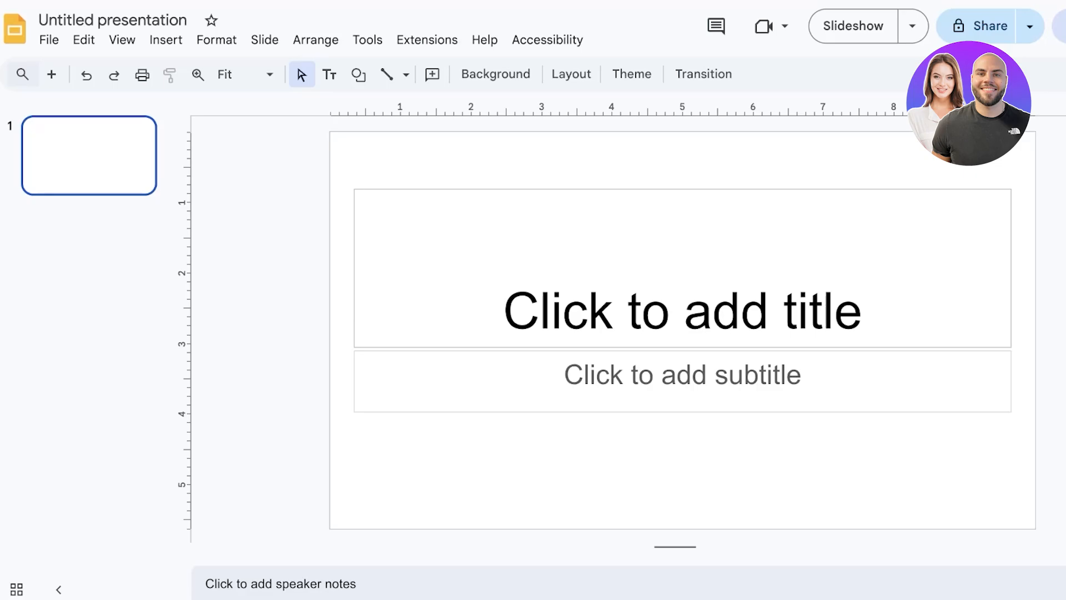
click(826, 274)
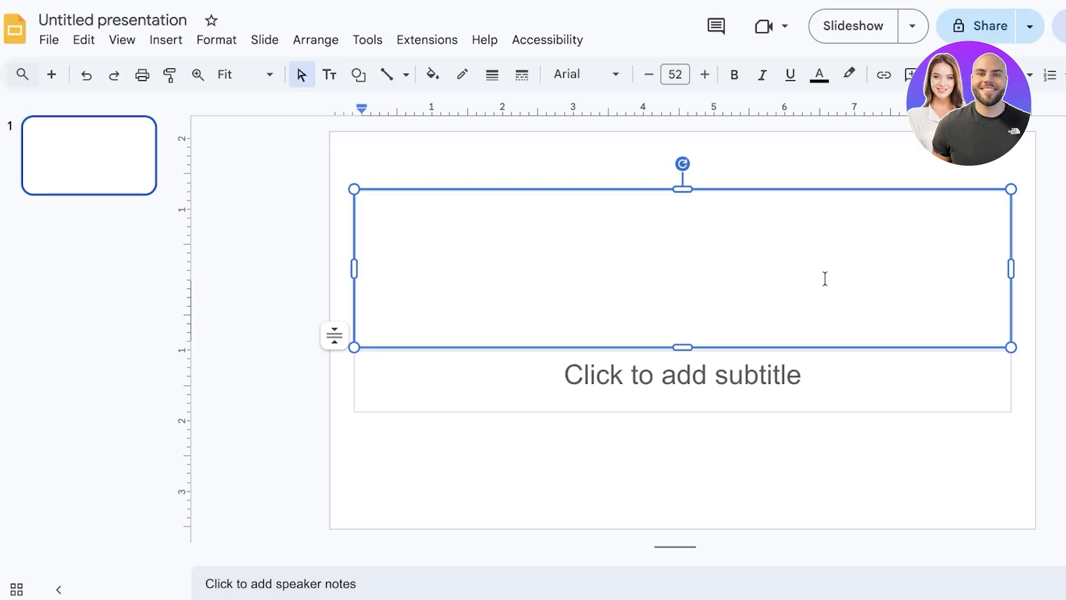
Enter 'Fashion Trends over the Past Century.' as the slide title and select all its text
text(G)
key(BackSpace)
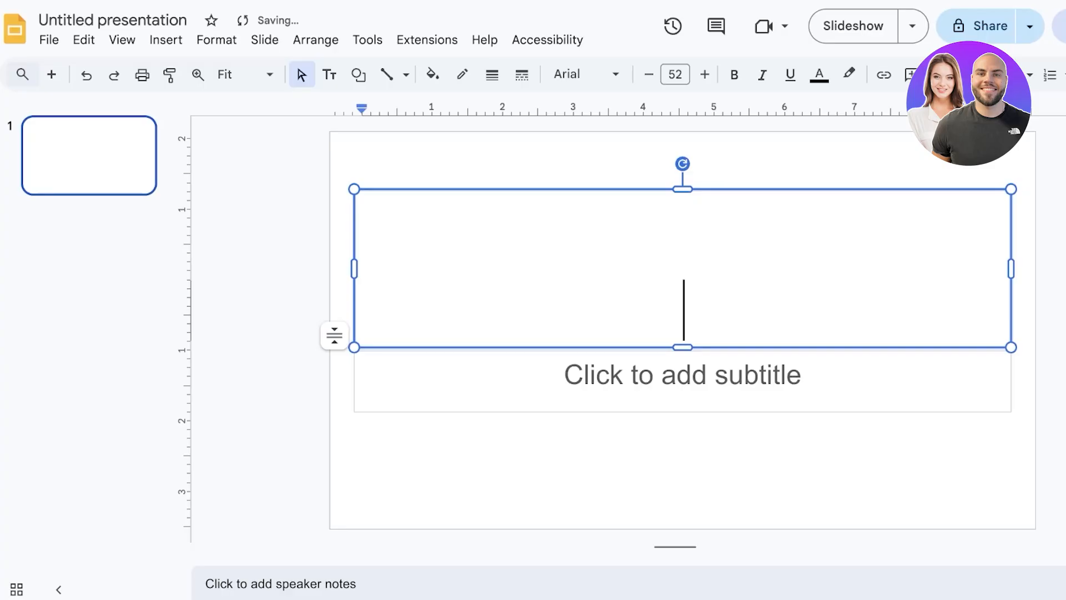
text(Fashion )
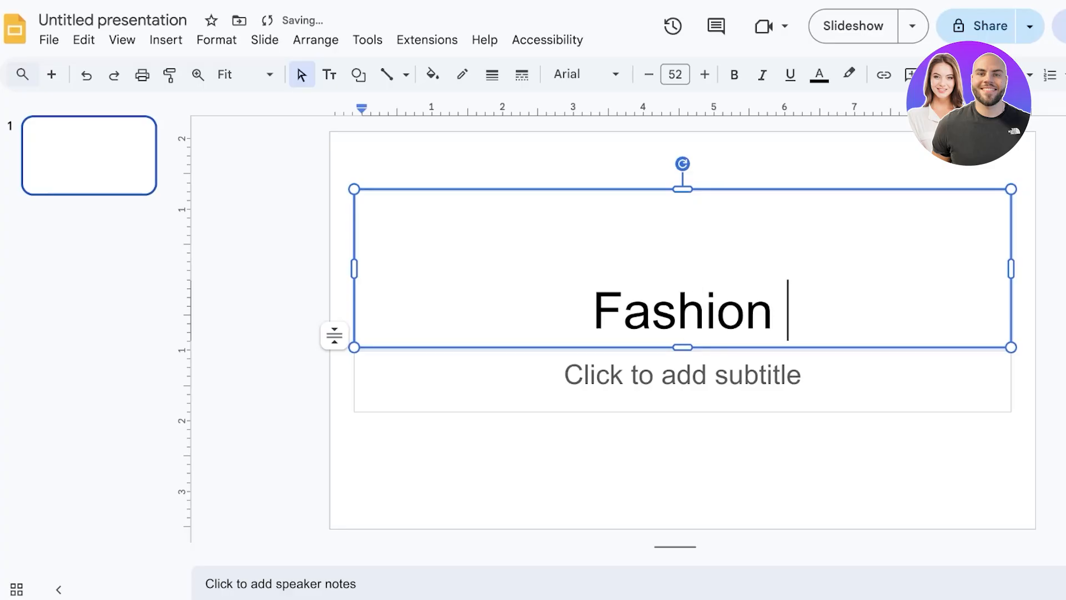
text(Trends )
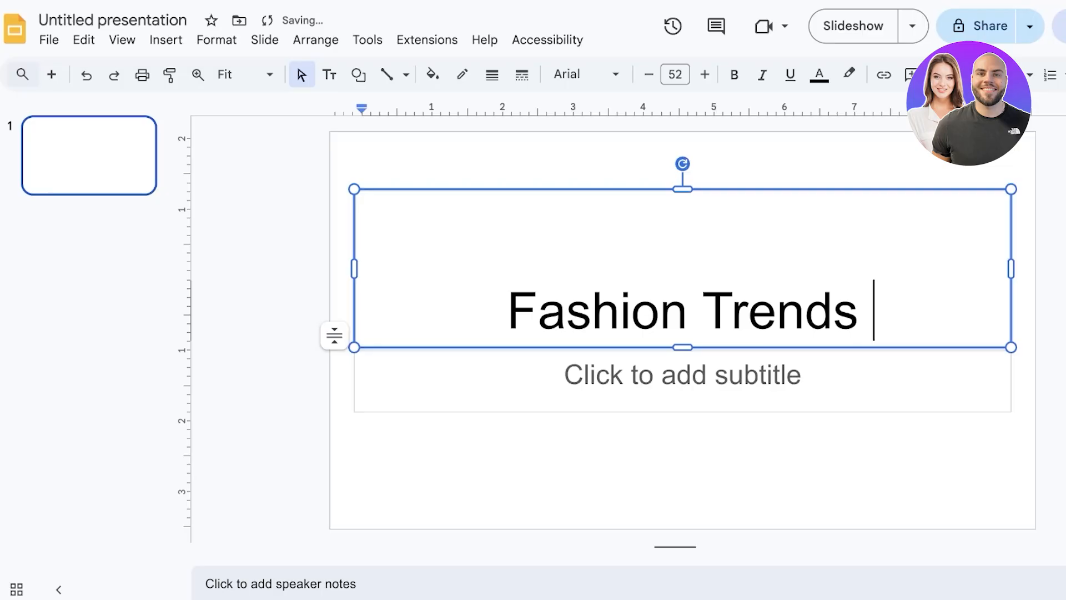
text(over the Past Century.)
click(807, 407)
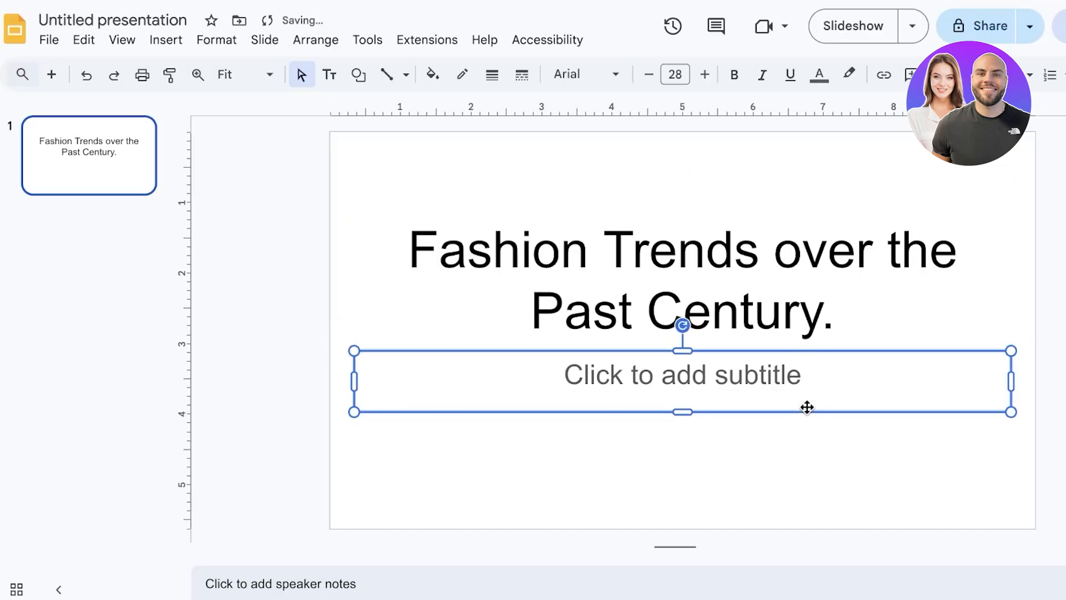
click(841, 289)
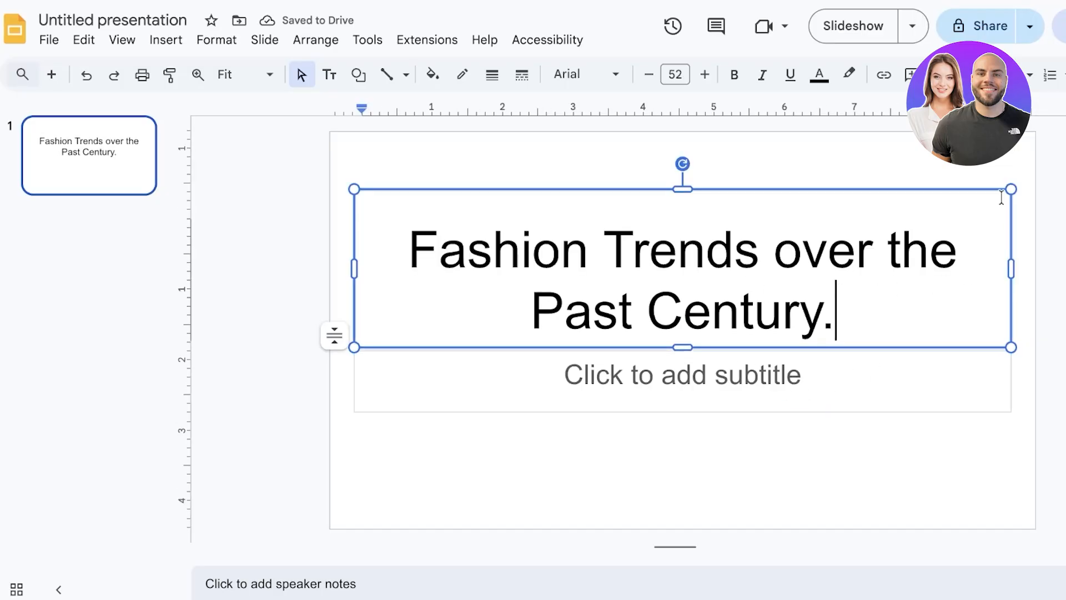
click(1011, 269)
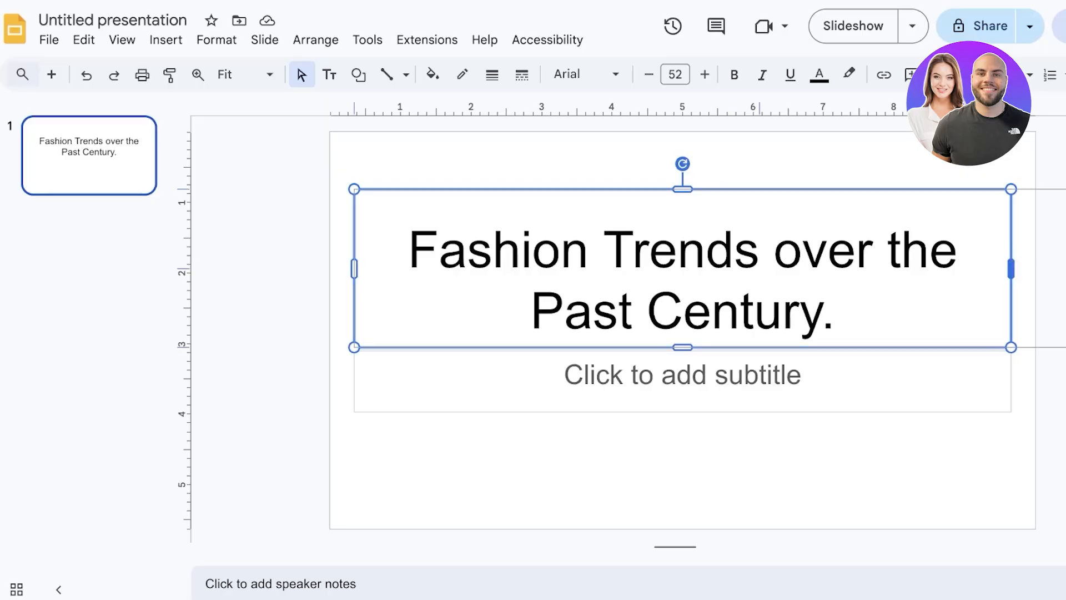
click(736, 250)
key(ctrl+a)
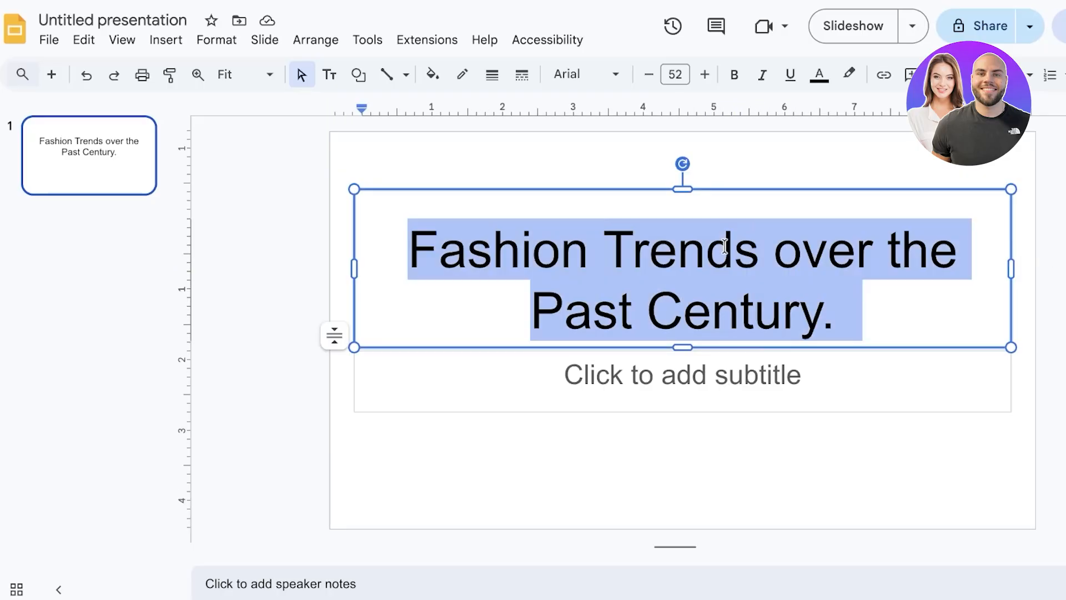
Set the title font size to 35 pt and delete the empty subtitle placeholder
click(675, 72)
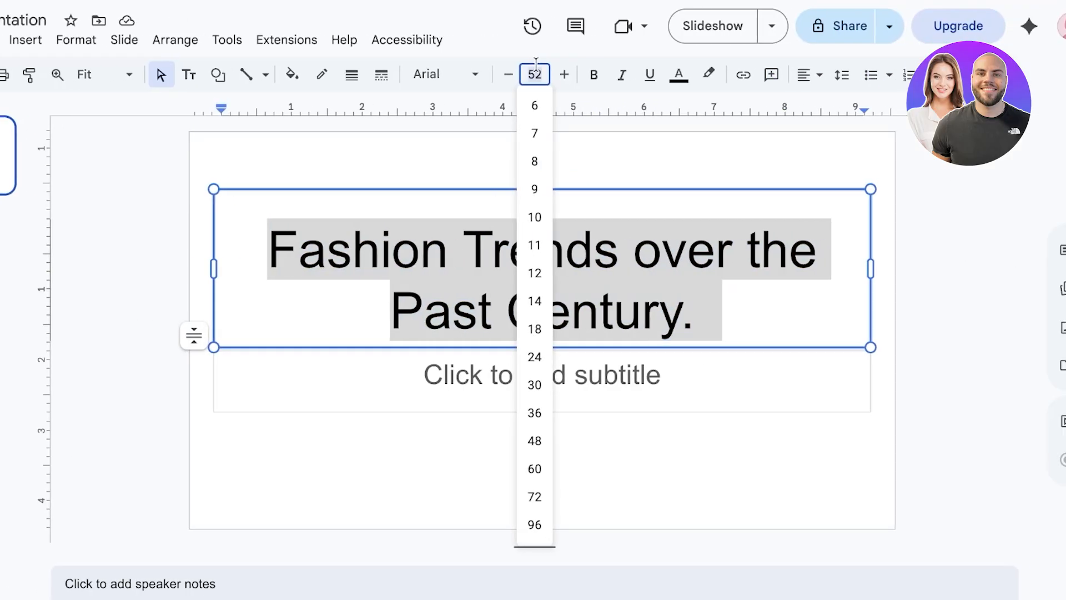
text(30)
key(Return)
click(536, 64)
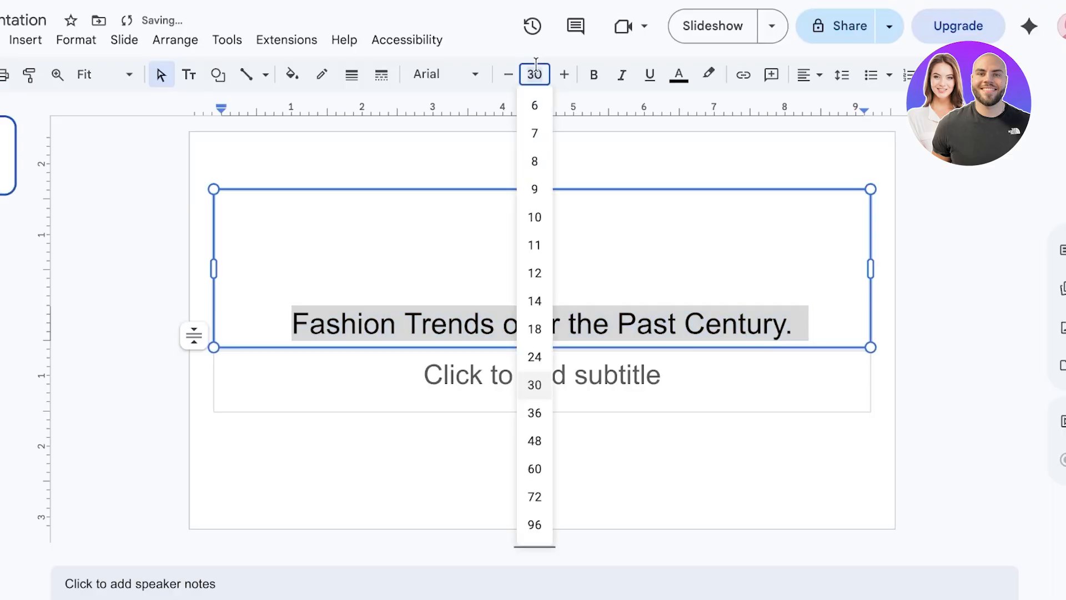
text(35)
key(Return)
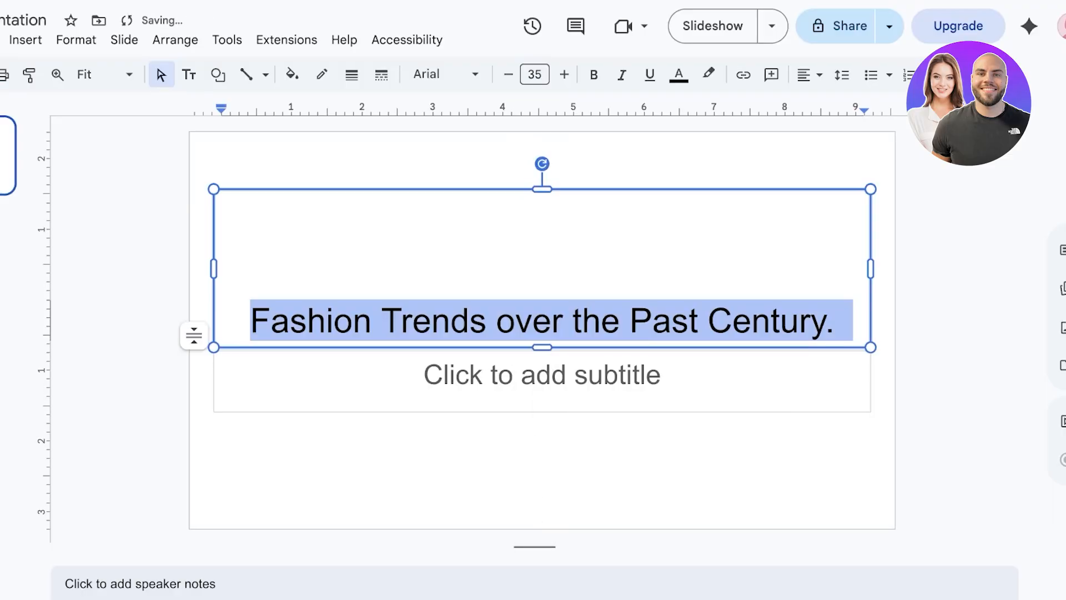
click(700, 360)
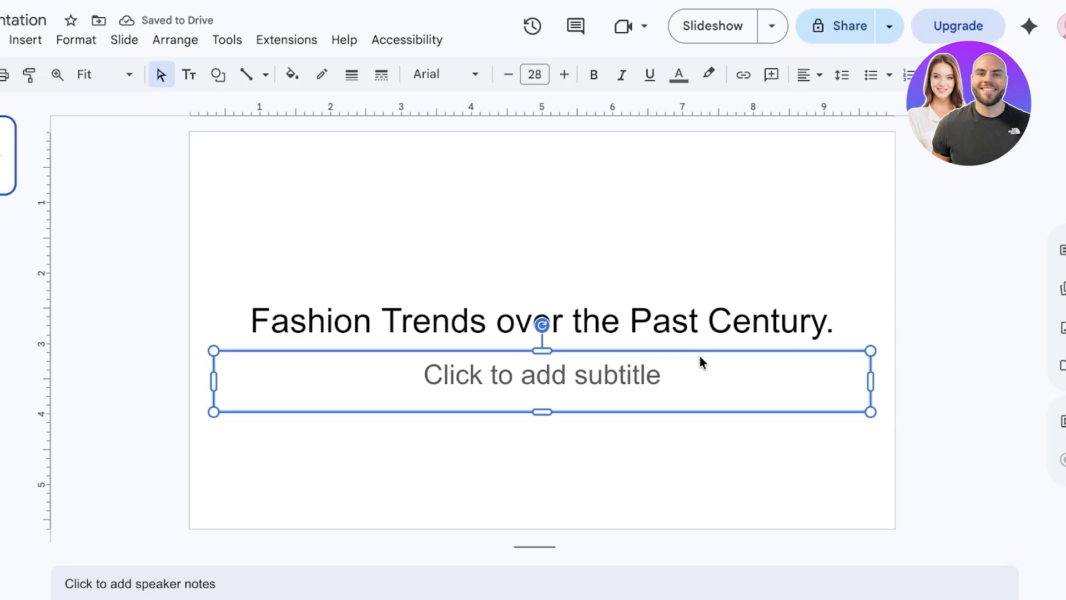
key(Delete)
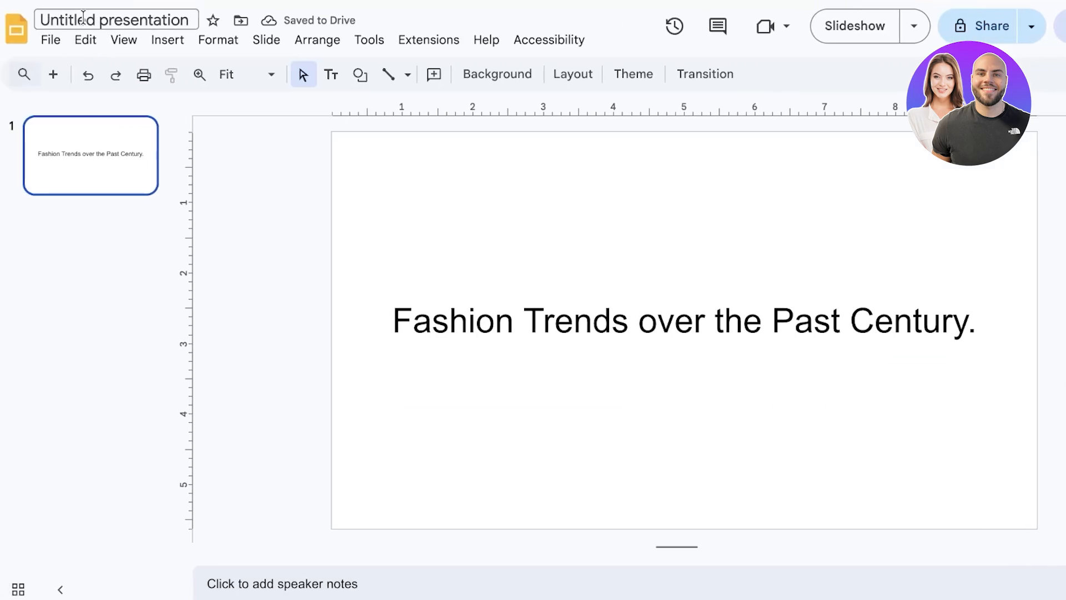
Replace the 'Untitled presentation' name with 'Fashion'
click(83, 19)
key(BackSpace)
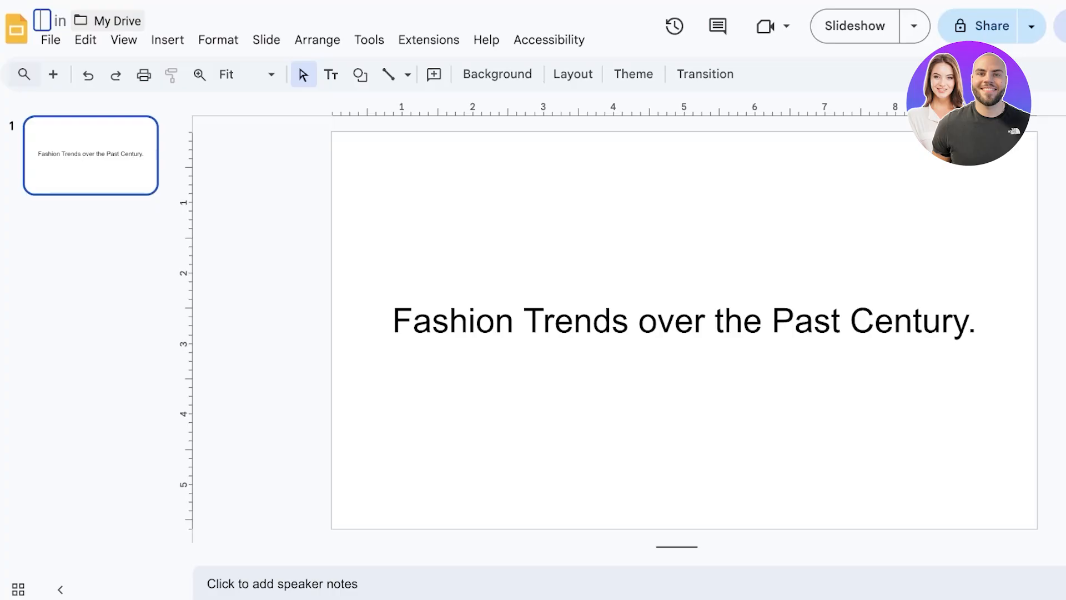
text(F)
key(BackSpace)
text(Fashion)
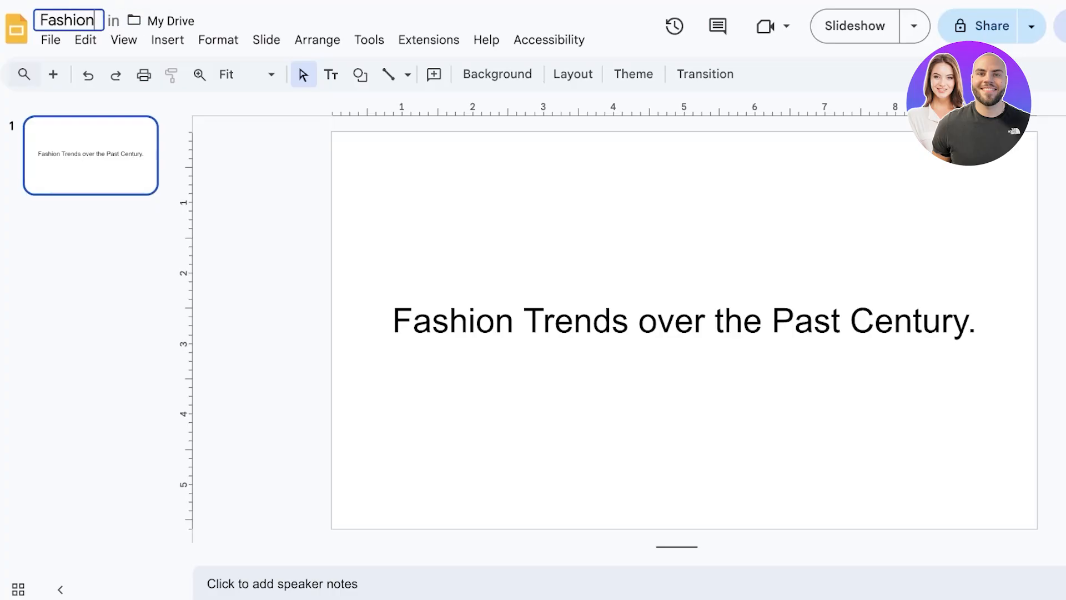
key(Return)
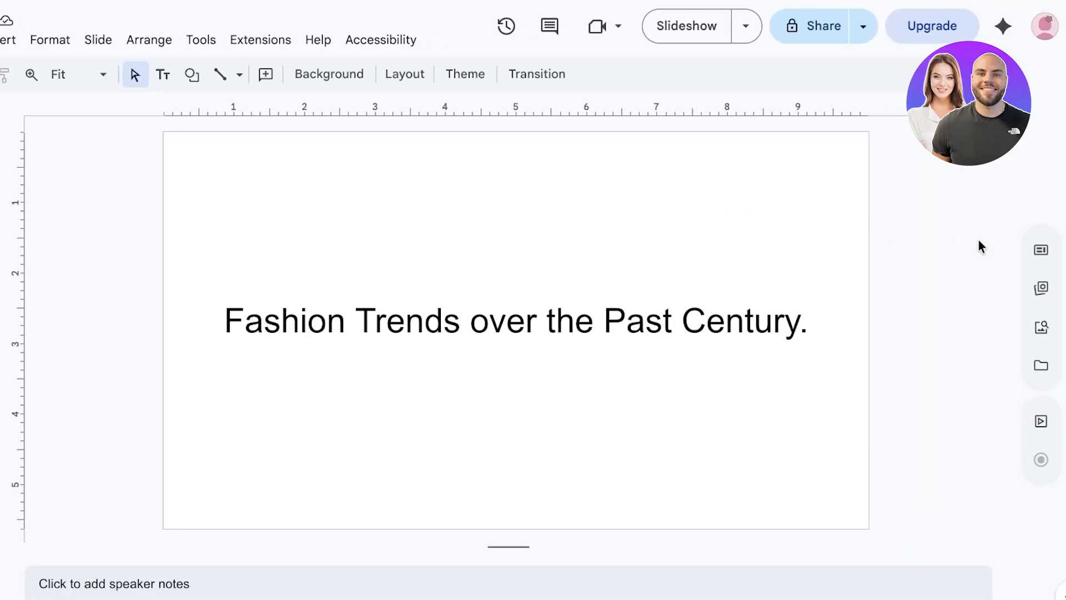
Open the Templates panel and browse the Building blocks gallery
click(1044, 251)
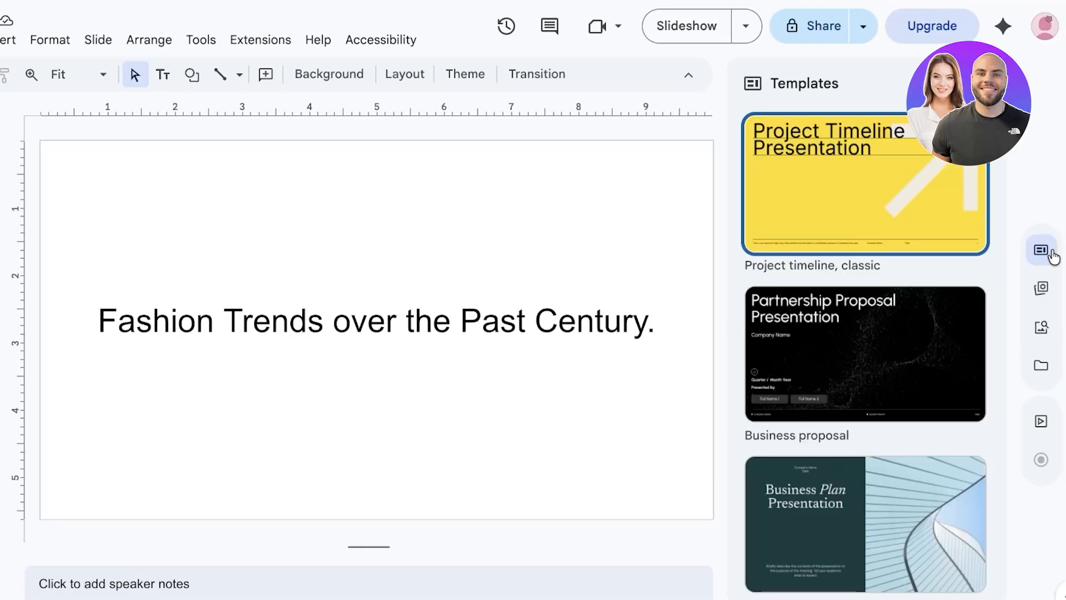
click(1043, 304)
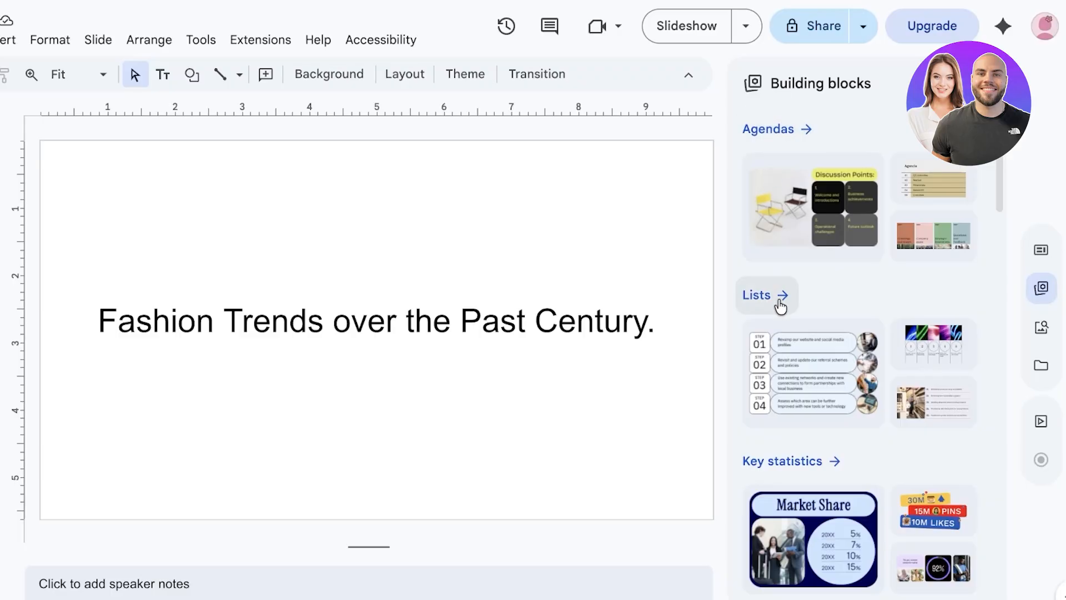
scroll(792, 459, down, 7)
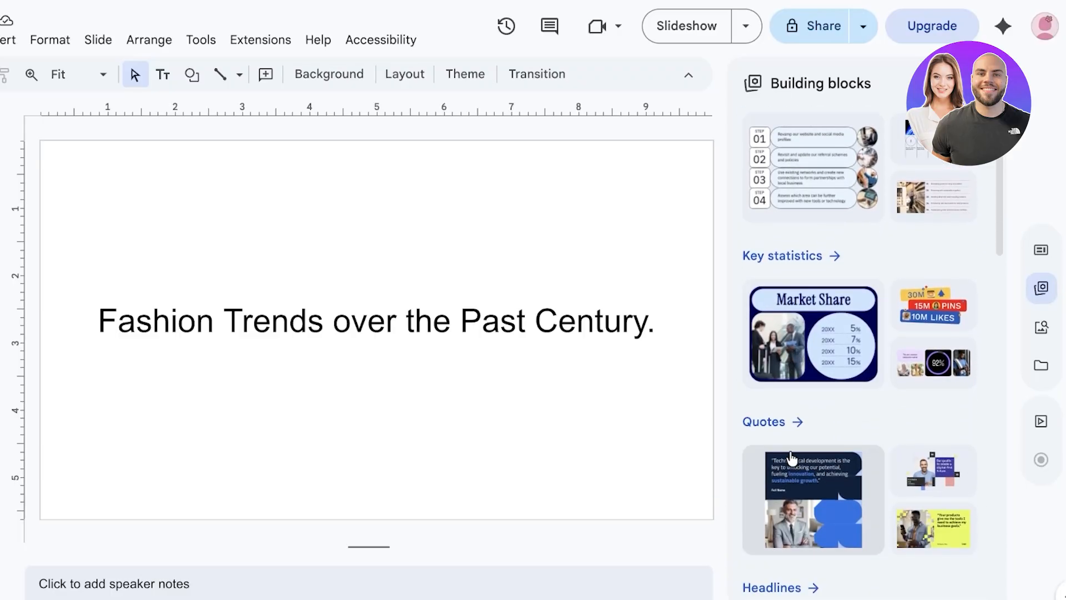
scroll(783, 429, down, 8)
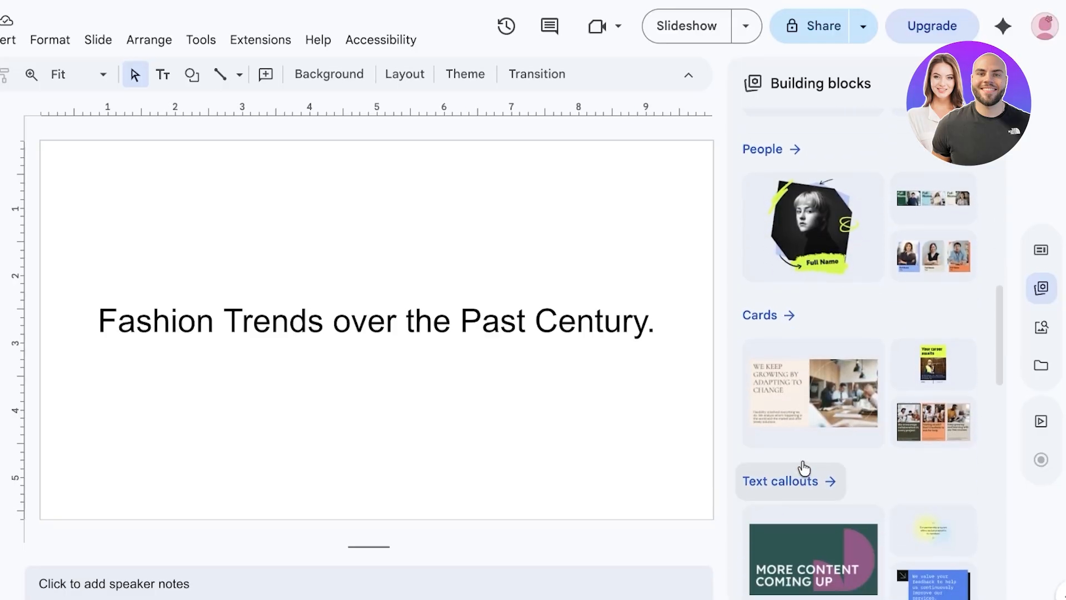
scroll(804, 468, down, 5)
scroll(820, 326, down, 5)
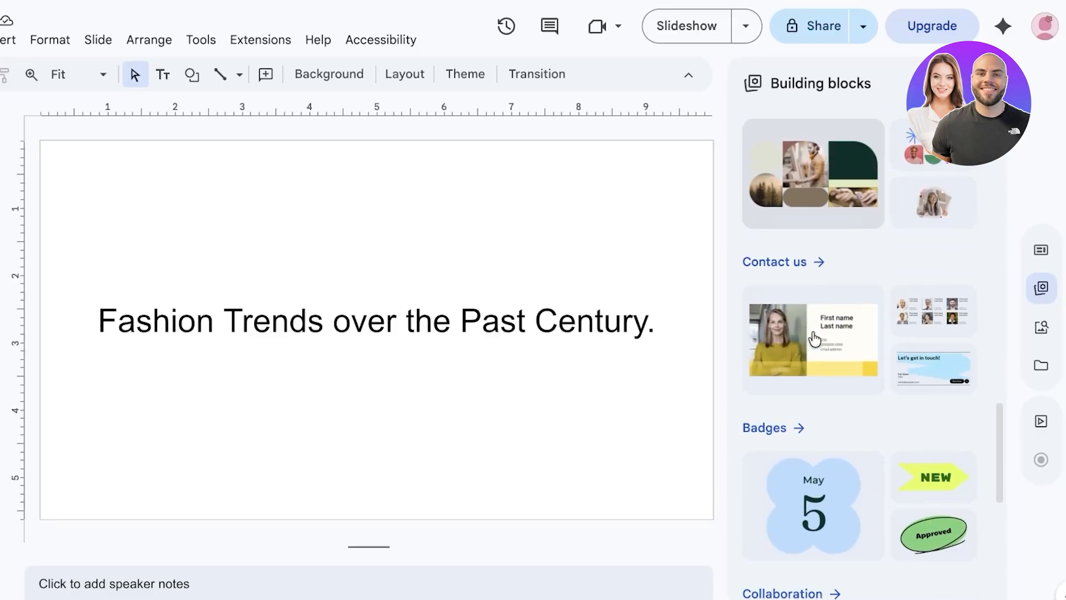
scroll(789, 278, down, 5)
scroll(780, 306, down, 2)
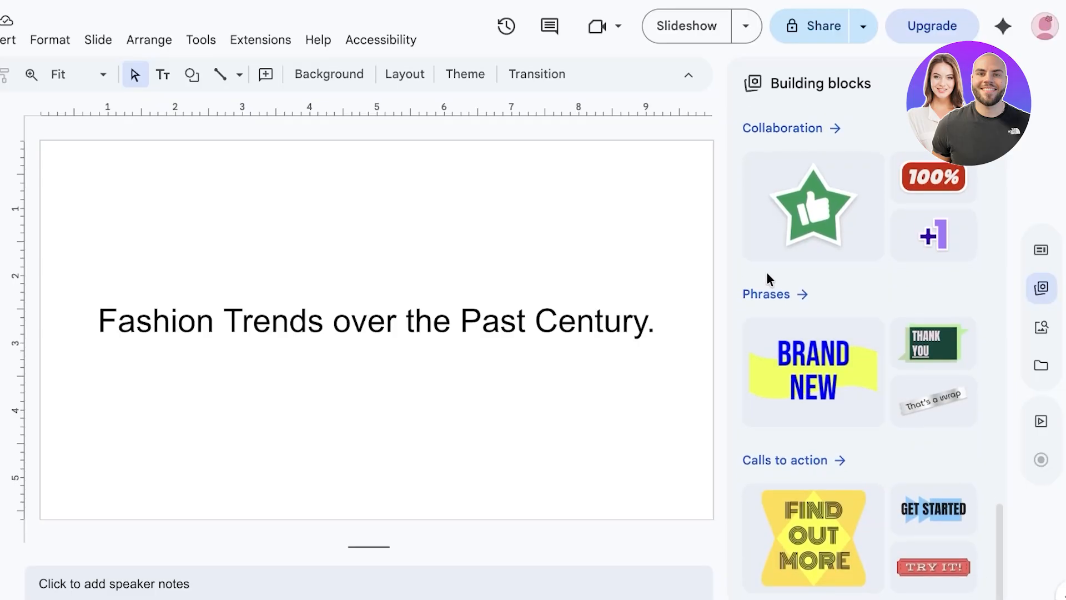
View the Phrases sticker set, then go back and open the Stock & web library
click(768, 294)
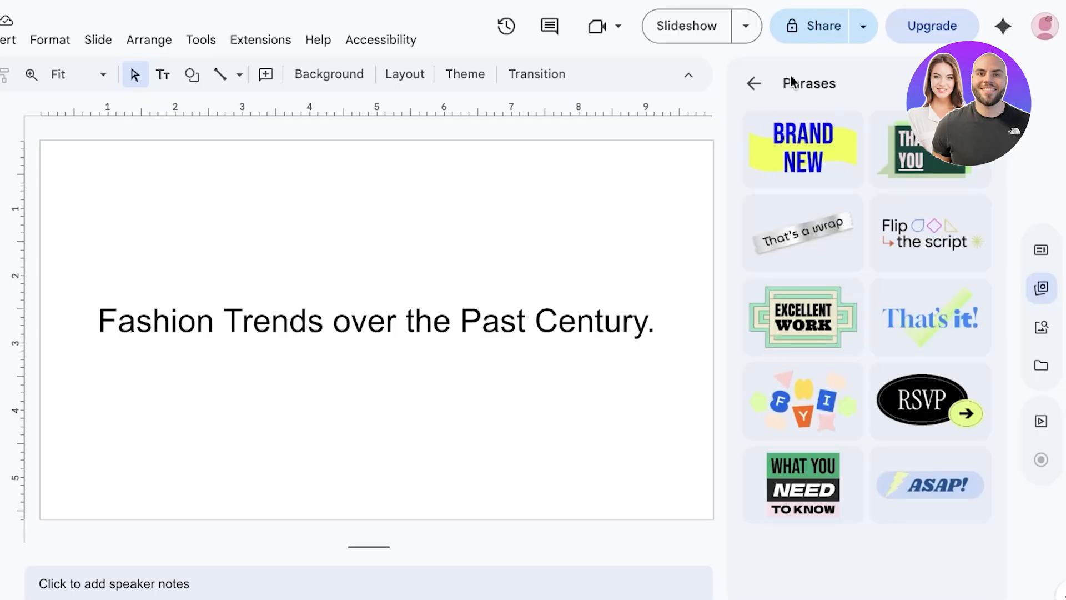
click(760, 83)
scroll(831, 327, down, 8)
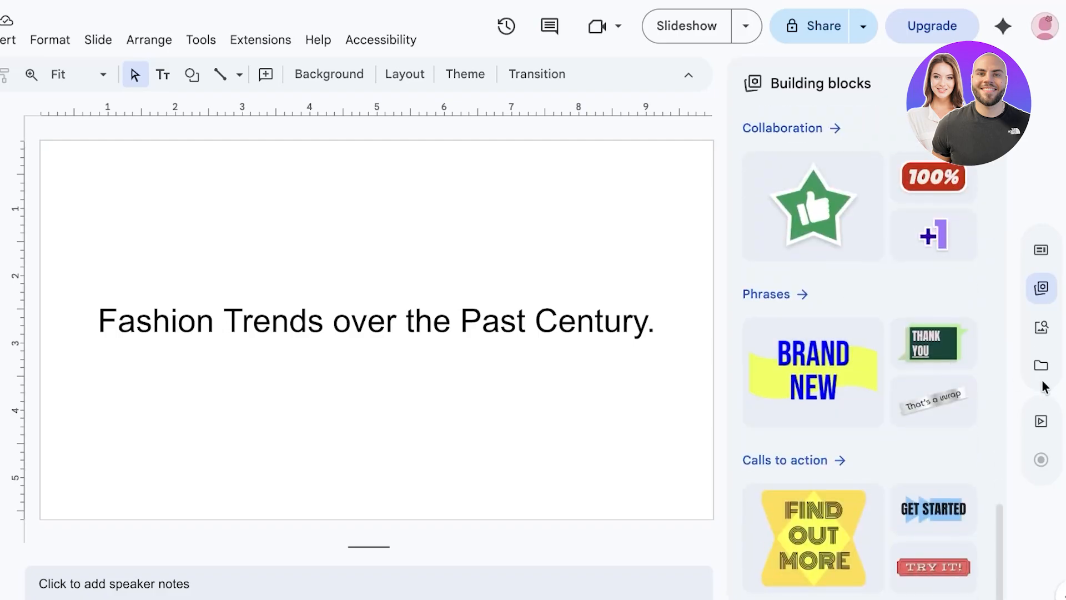
click(1041, 330)
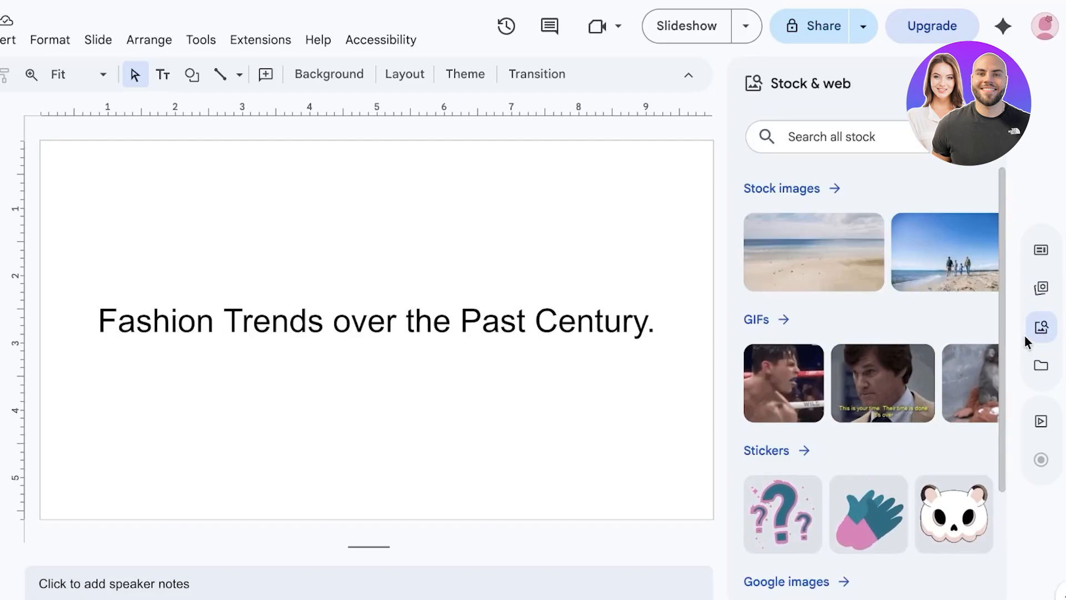
Check the Drive & Photos and Convert to video options, then close the side panel
click(1040, 364)
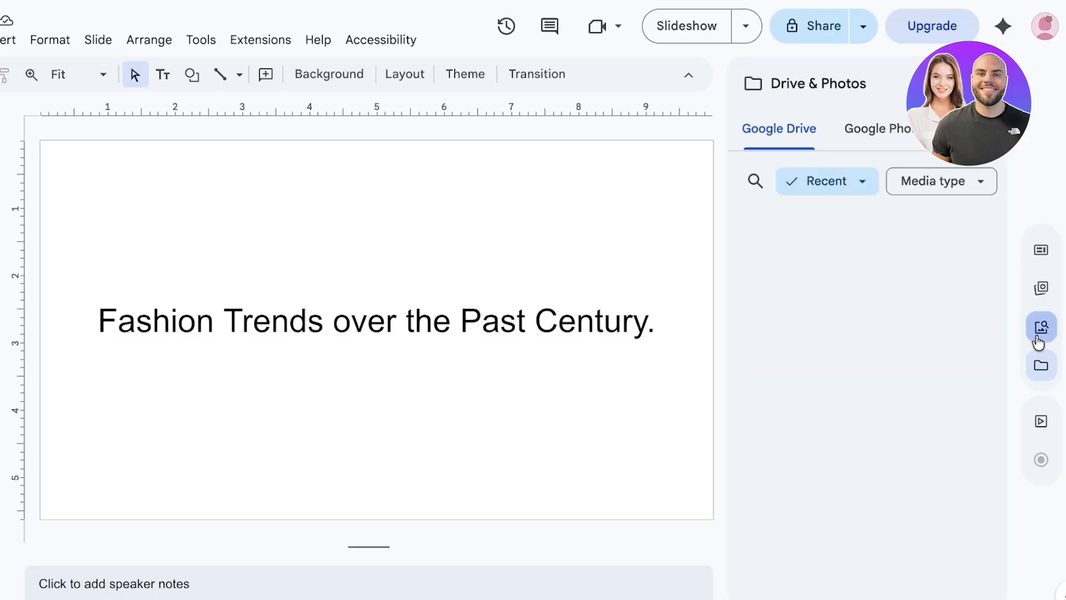
click(1040, 329)
click(1040, 423)
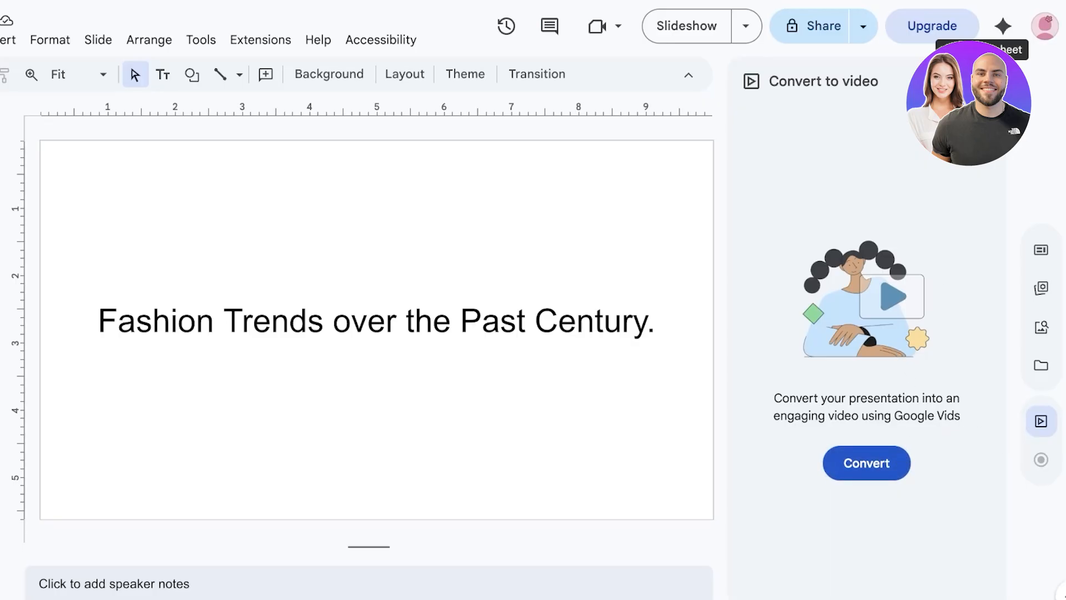
click(982, 81)
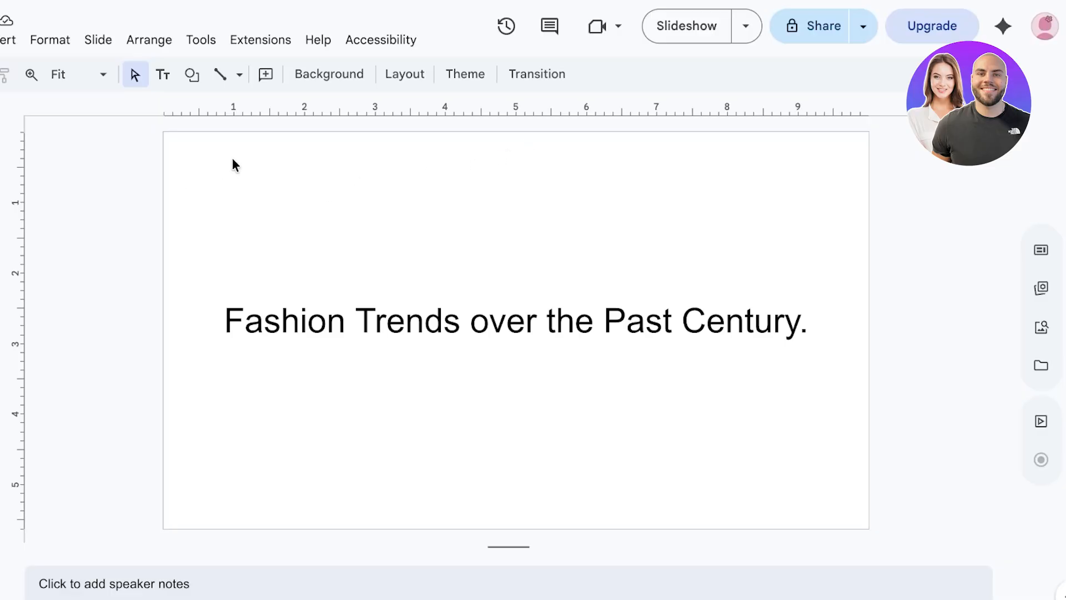
Set the slide background to the custom light pink colour #f2deeb
click(347, 73)
click(633, 259)
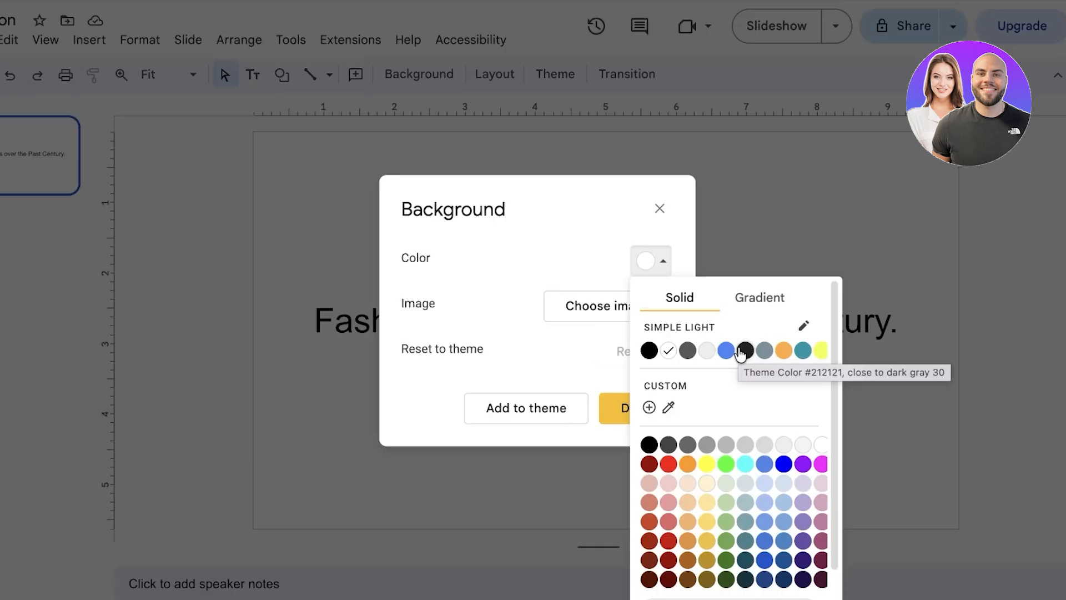
click(821, 483)
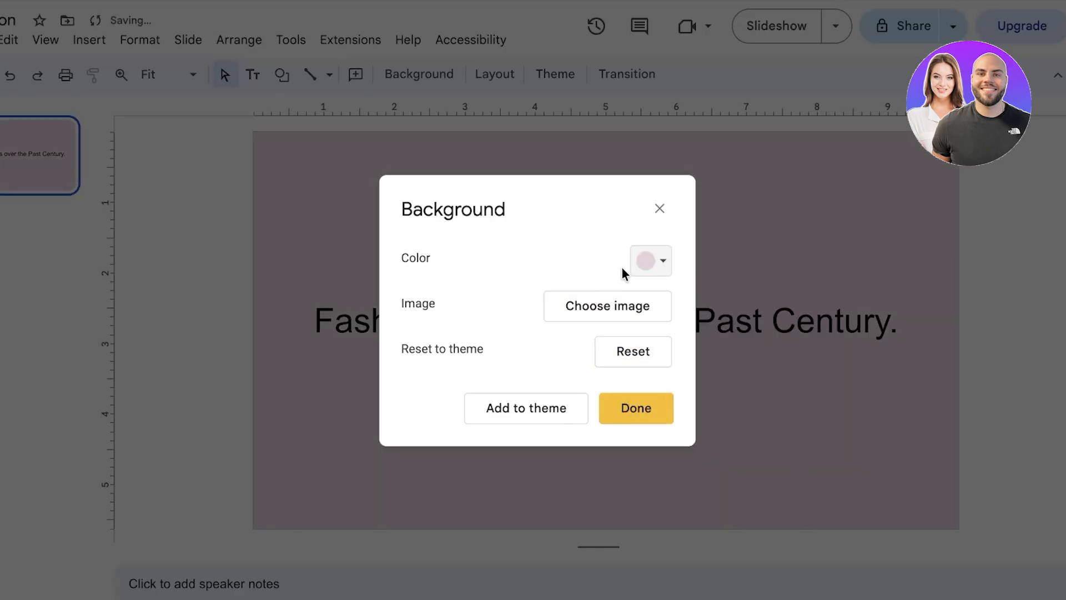
click(639, 268)
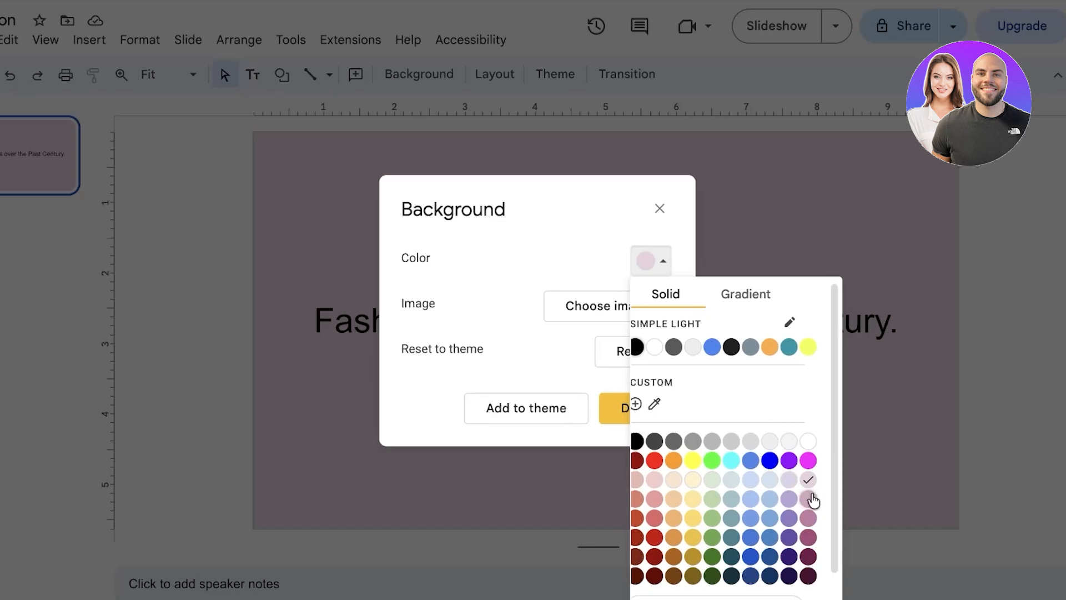
click(635, 403)
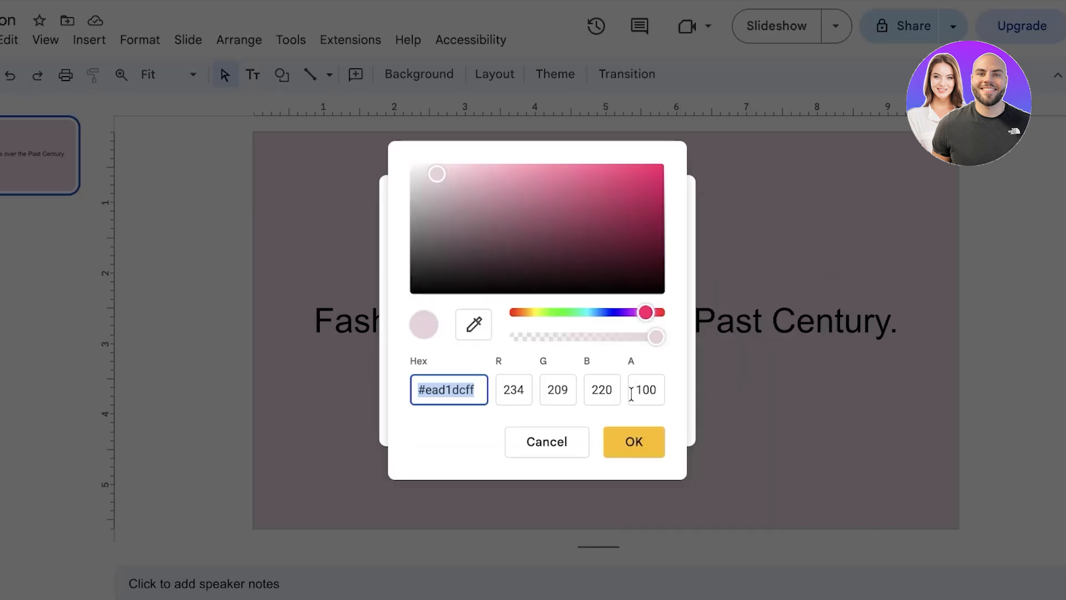
click(643, 315)
drag(643, 317, 639, 318)
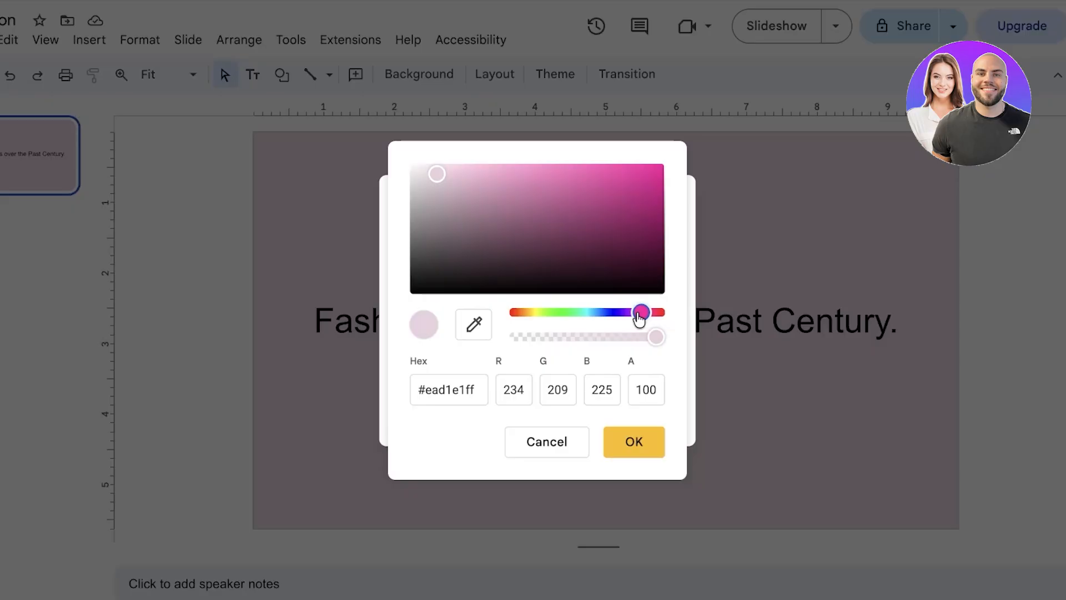
click(431, 170)
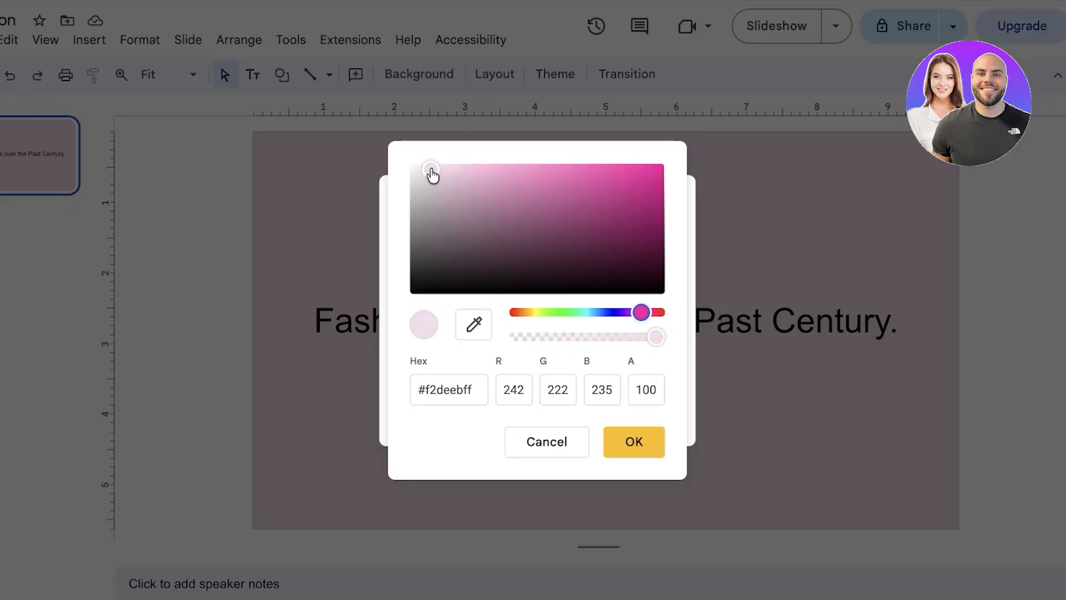
drag(431, 170, 431, 164)
click(632, 441)
click(623, 411)
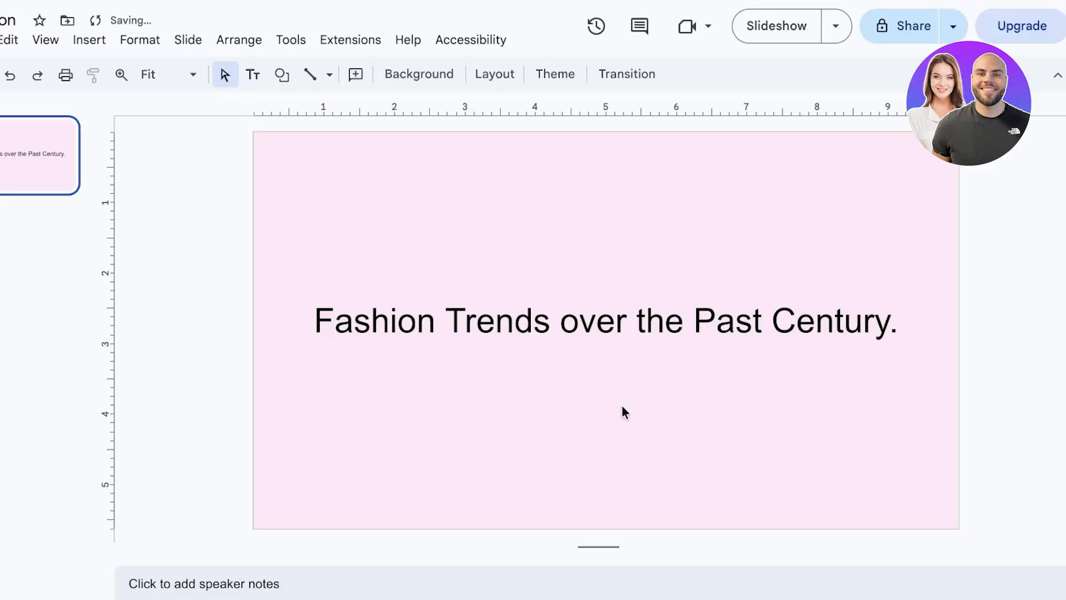
Shrink the title box around its text and change the title font to Caveat
click(763, 295)
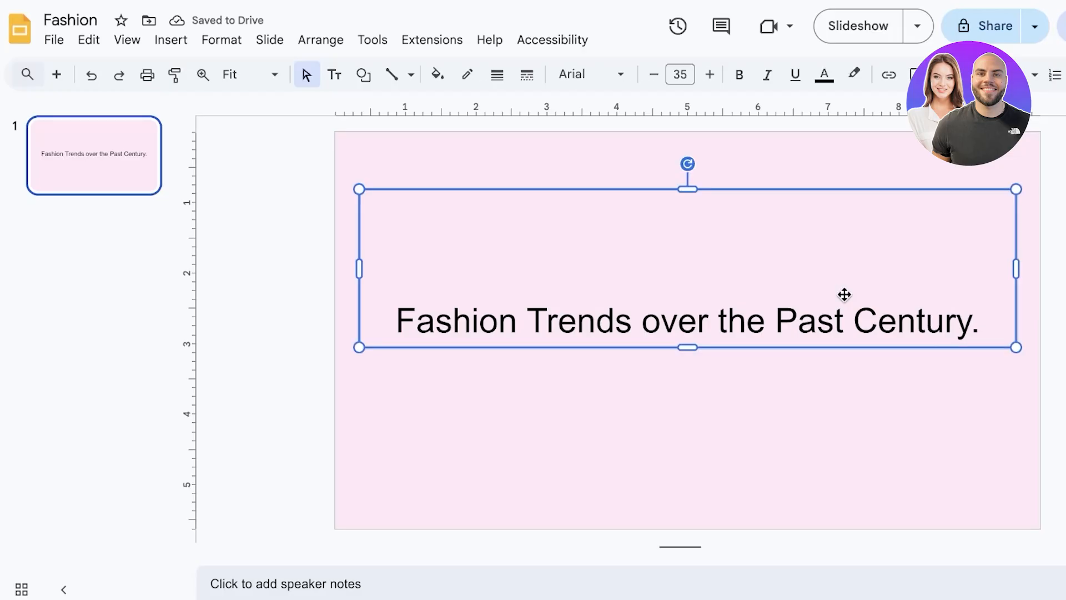
drag(683, 189, 680, 265)
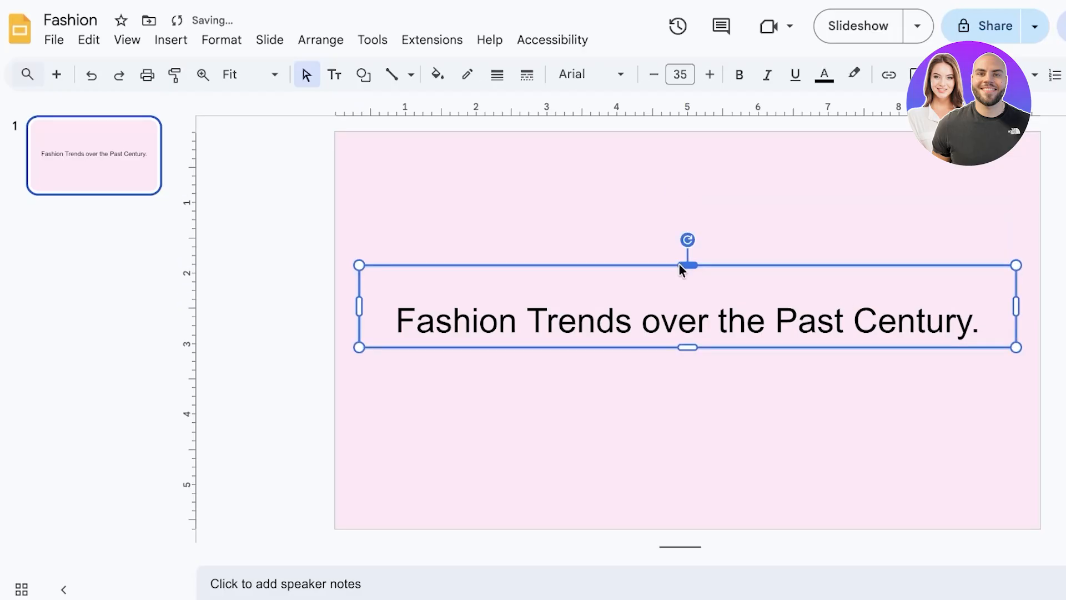
click(613, 73)
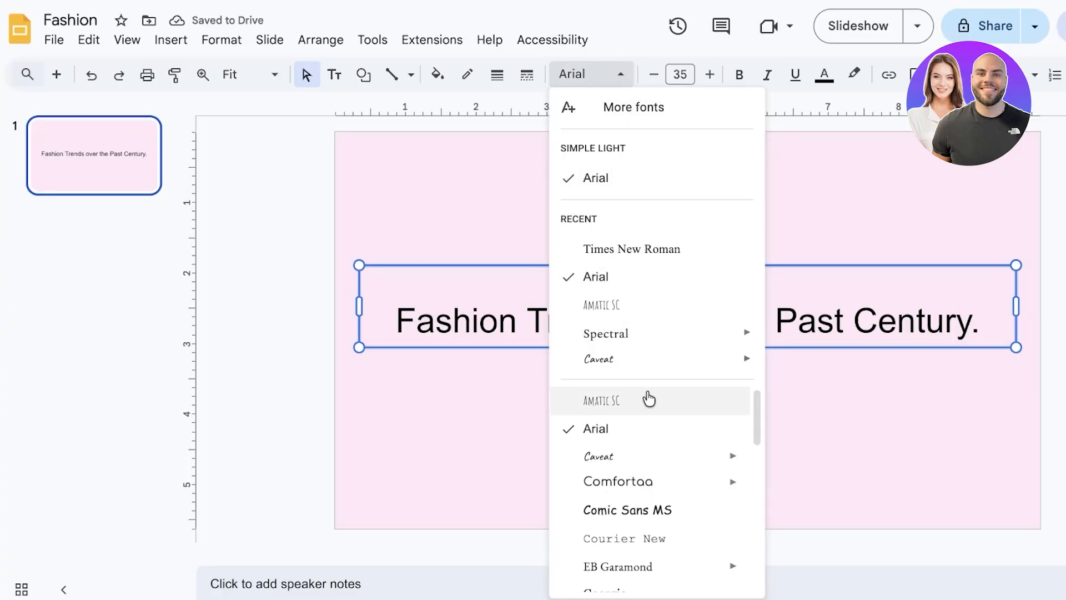
click(647, 358)
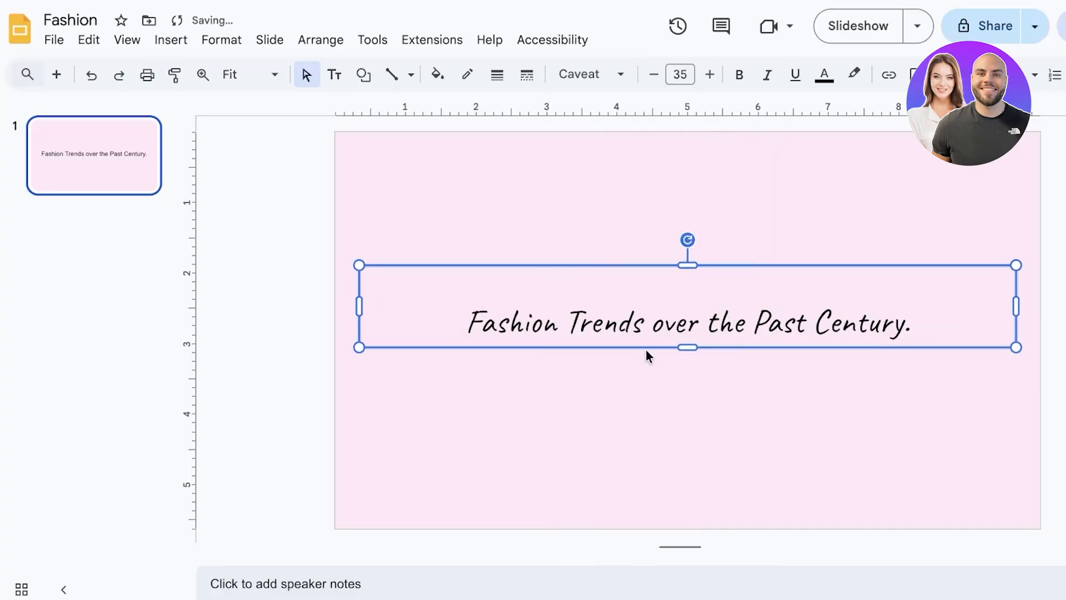
click(606, 84)
click(892, 201)
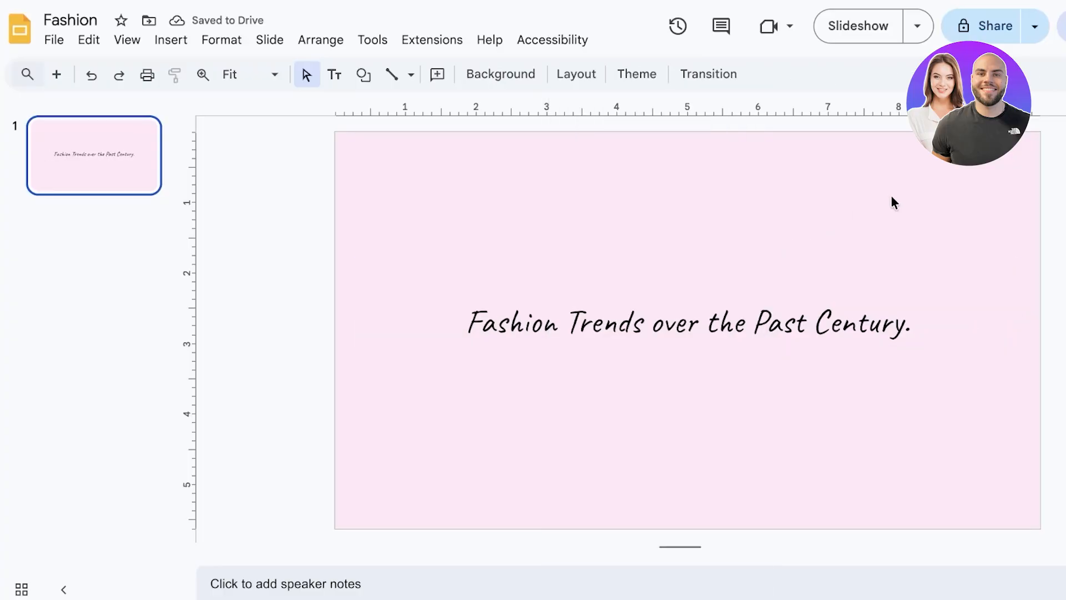
click(578, 74)
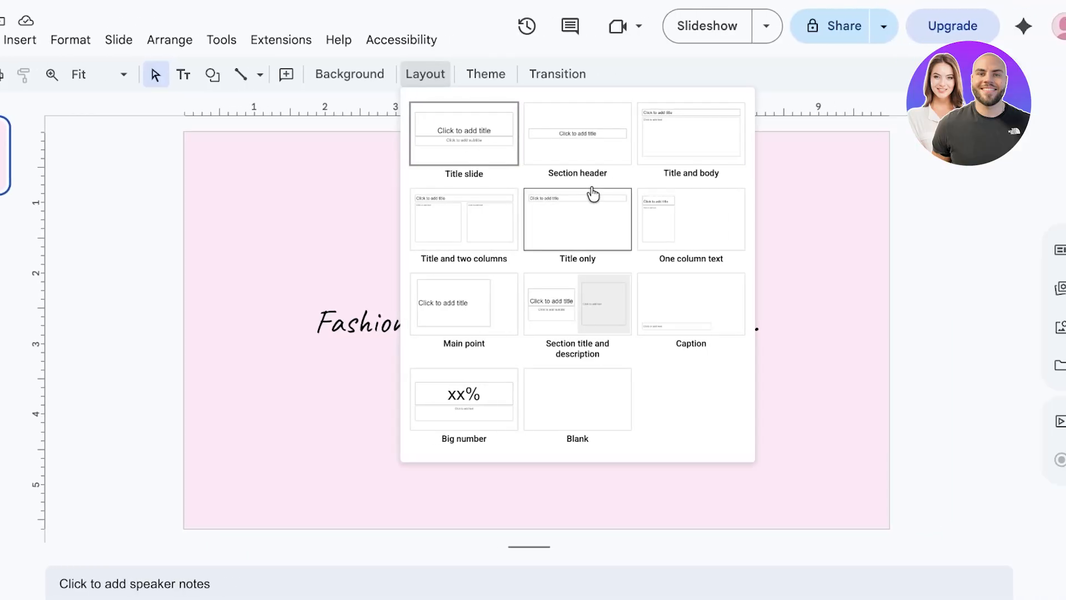
click(848, 265)
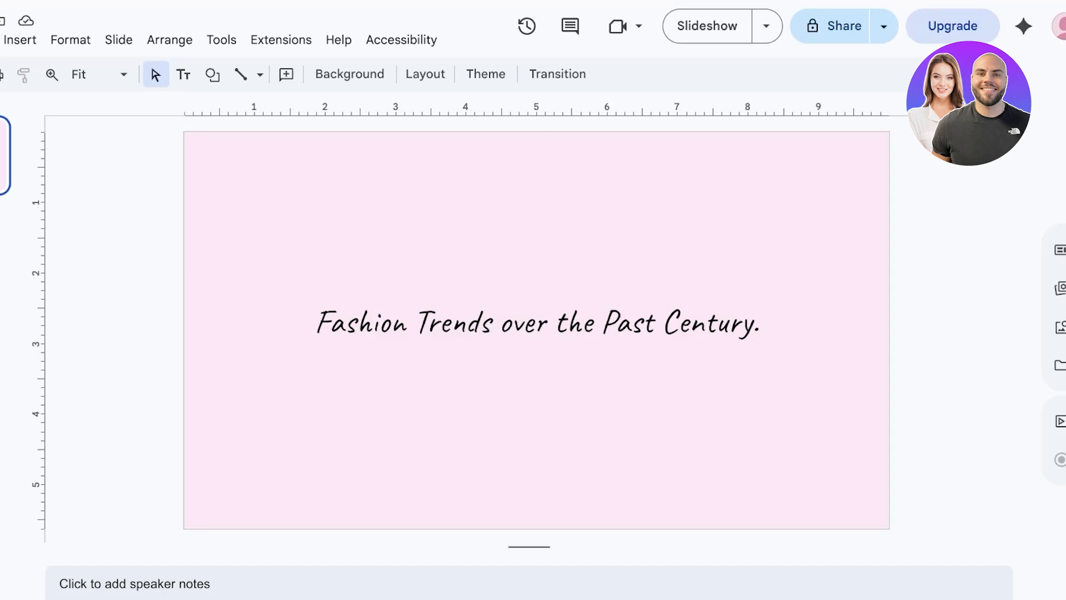
right_click(138, 150)
click(55, 44)
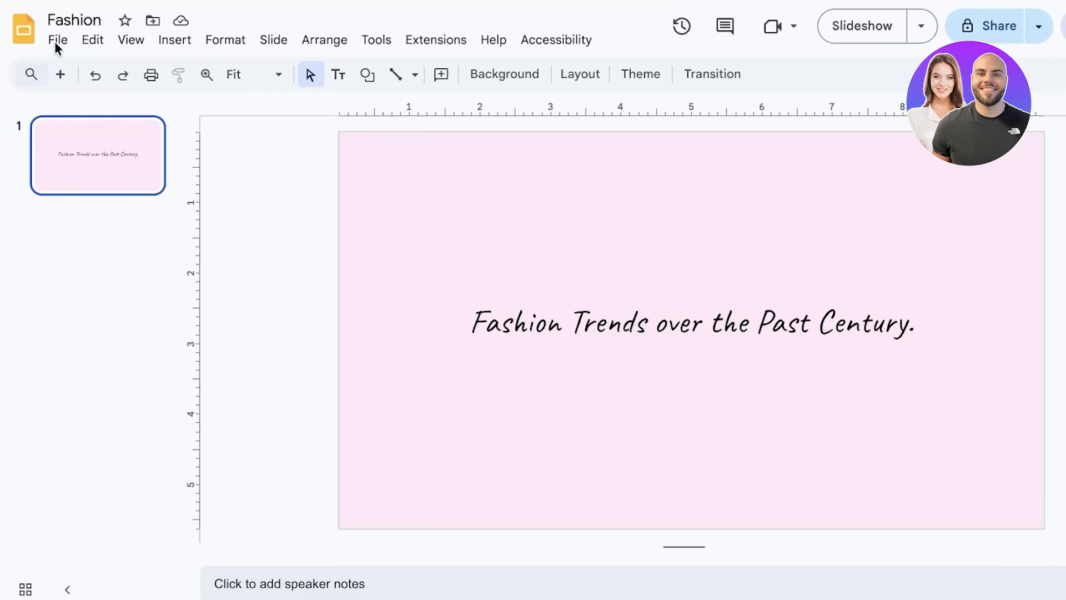
click(58, 44)
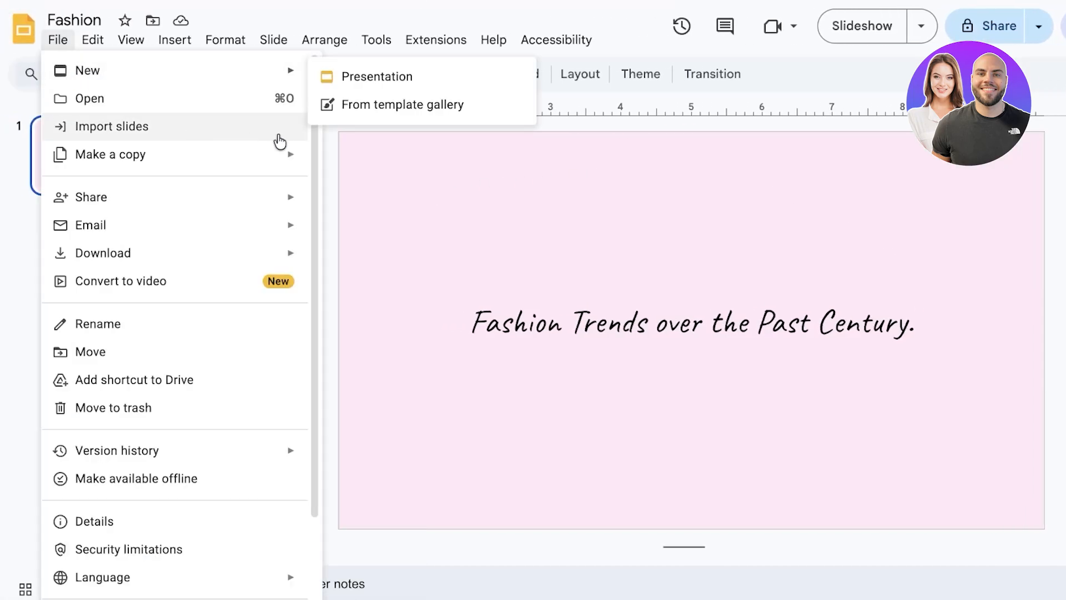
click(352, 201)
right_click(93, 159)
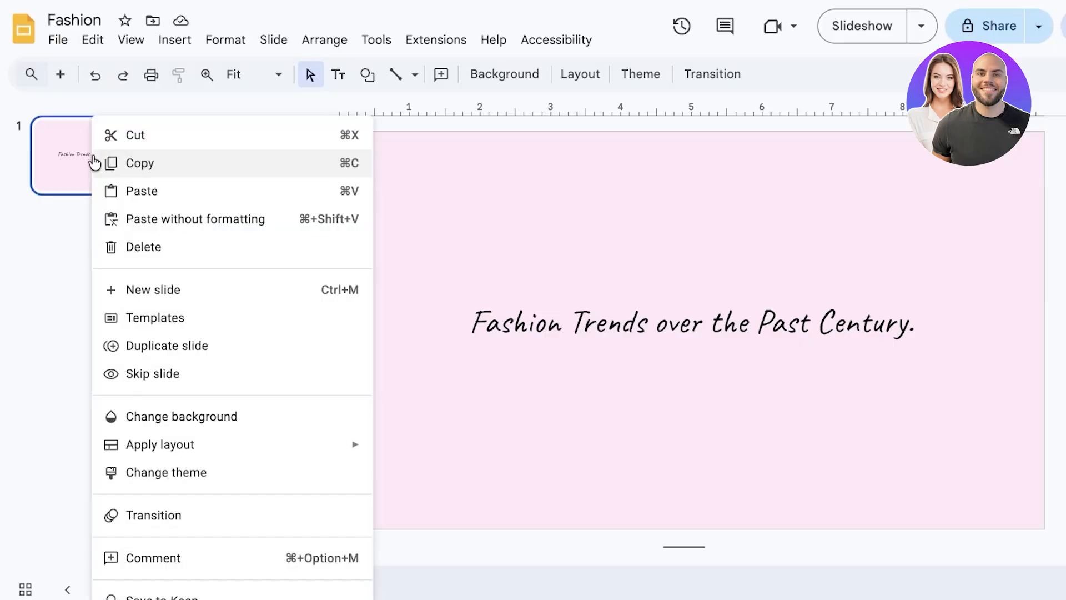
click(125, 297)
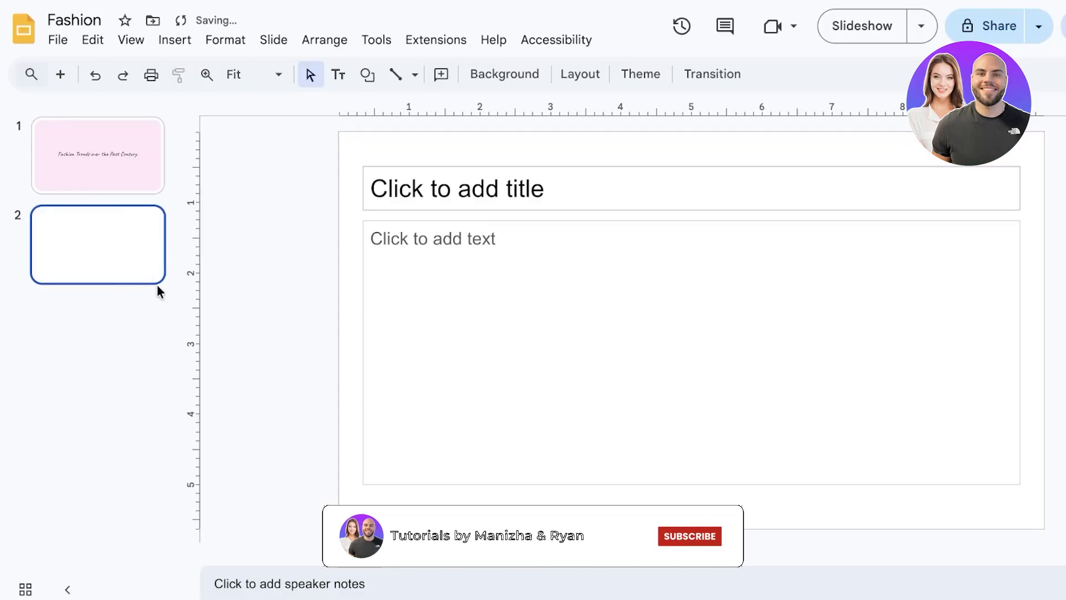
click(591, 75)
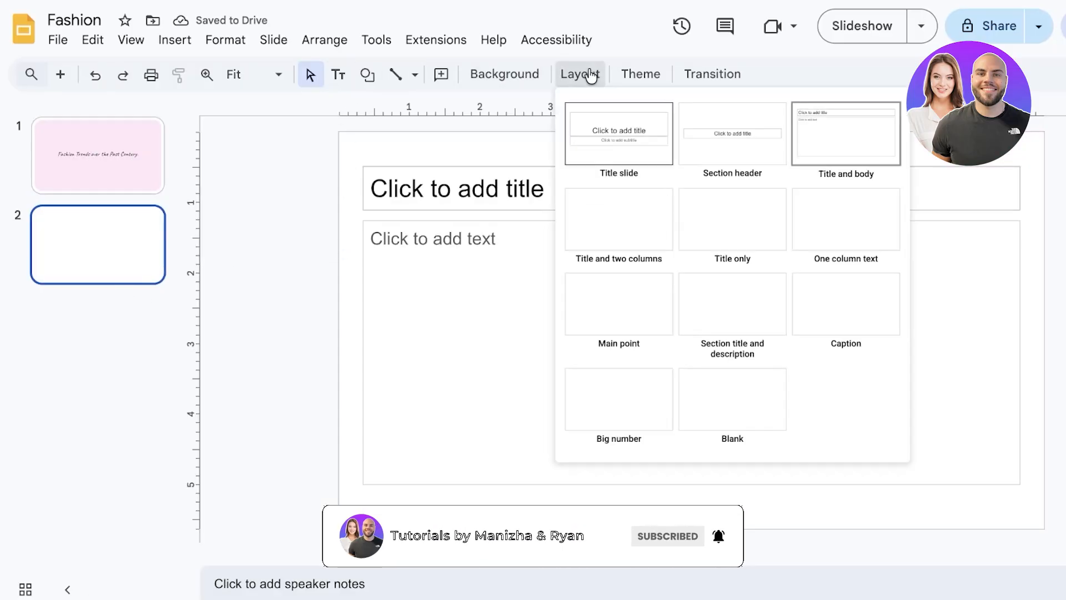
click(607, 231)
click(563, 80)
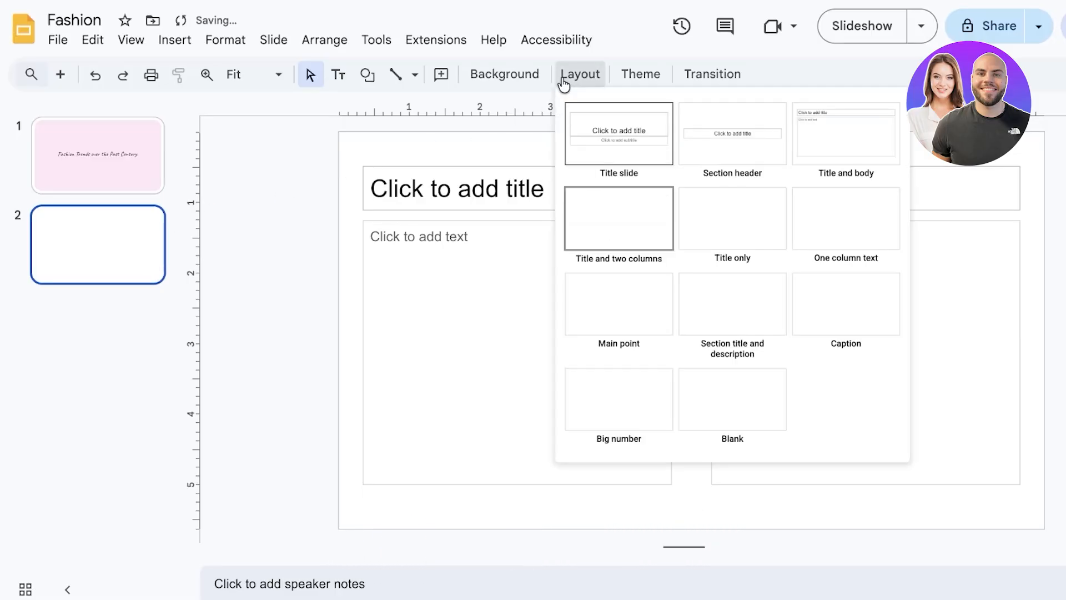
click(755, 316)
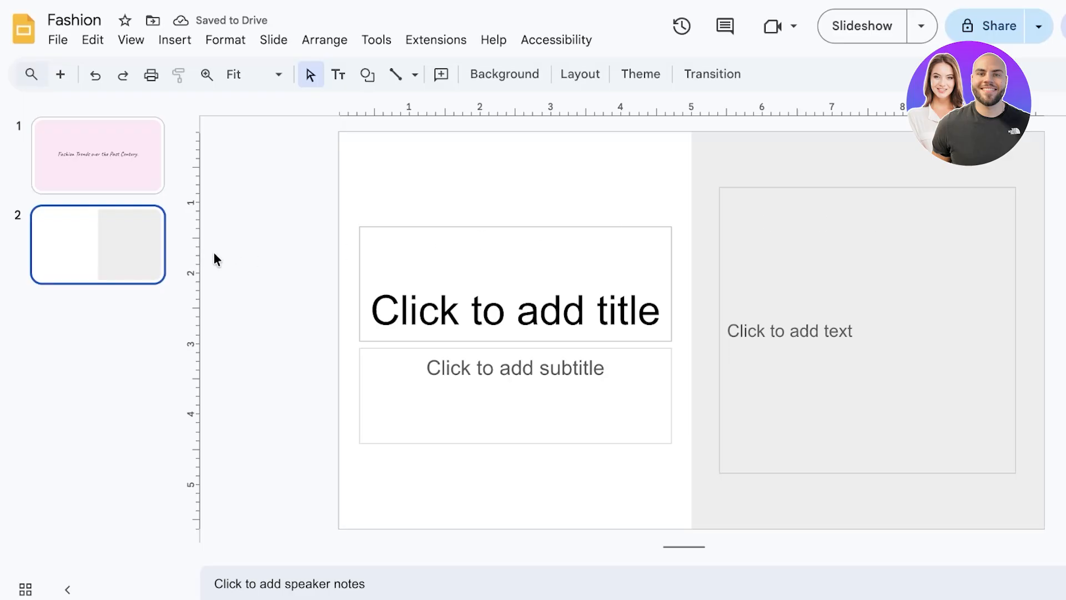
key(ctrl+z)
key(ctrl+z)
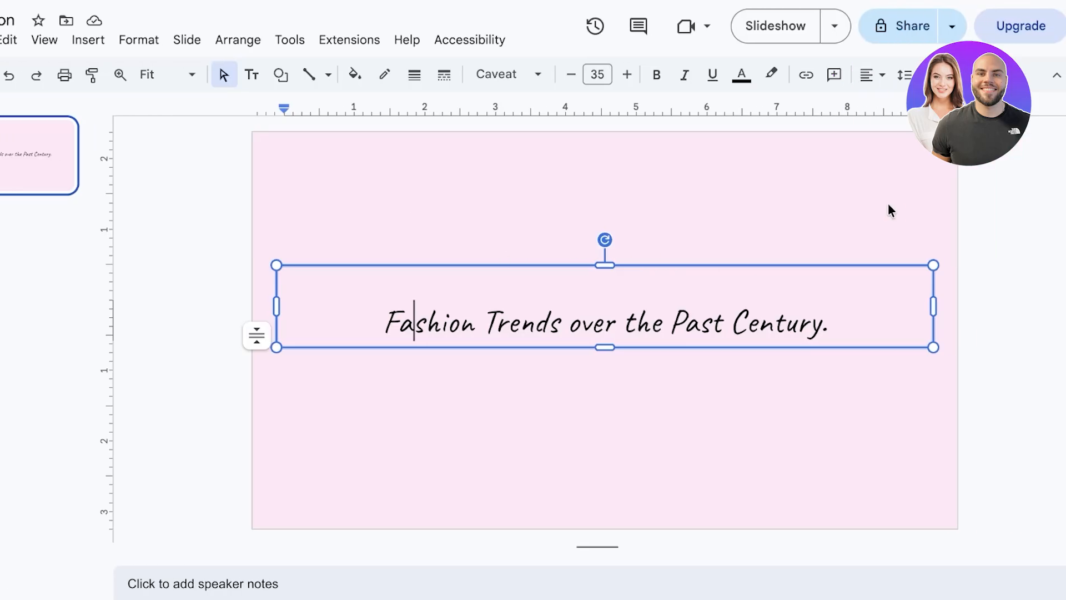
Deselect the title and open the Badges collection in Building blocks
click(934, 75)
click(990, 230)
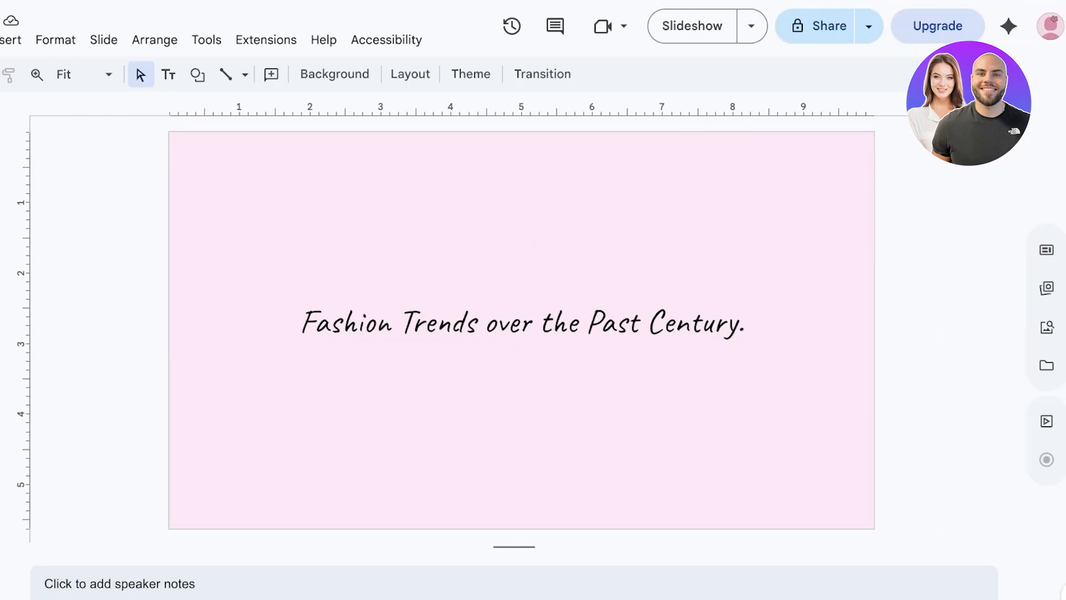
click(1046, 288)
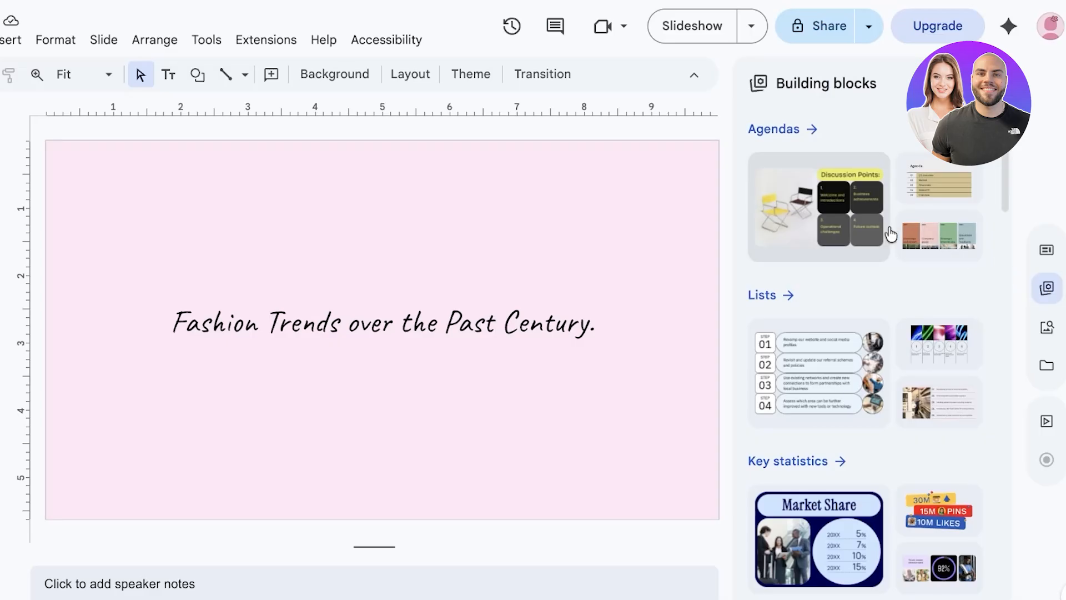
scroll(810, 317, down, 8)
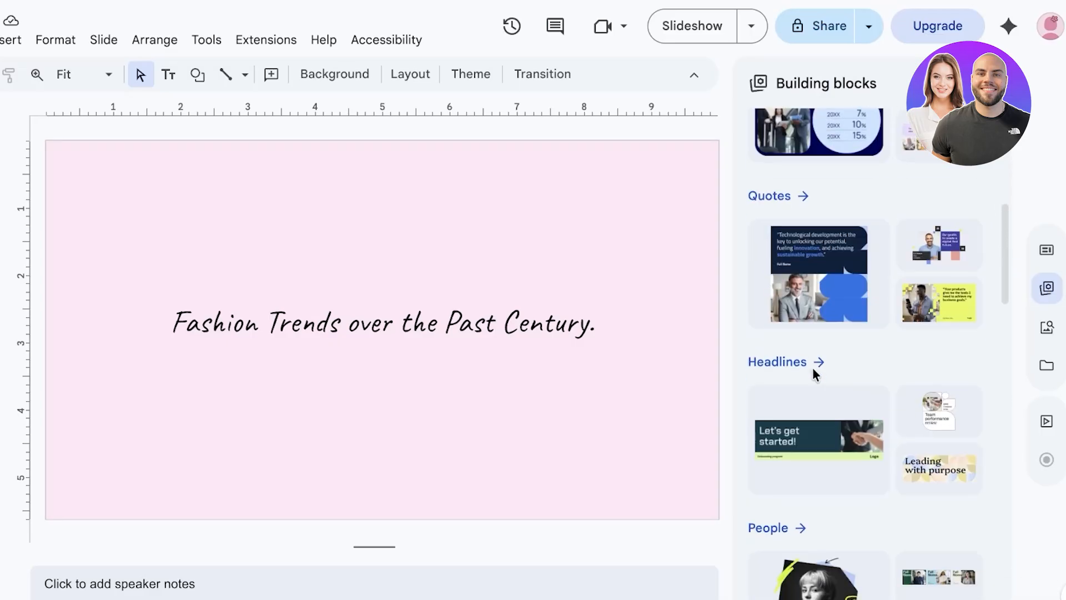
scroll(815, 376, down, 15)
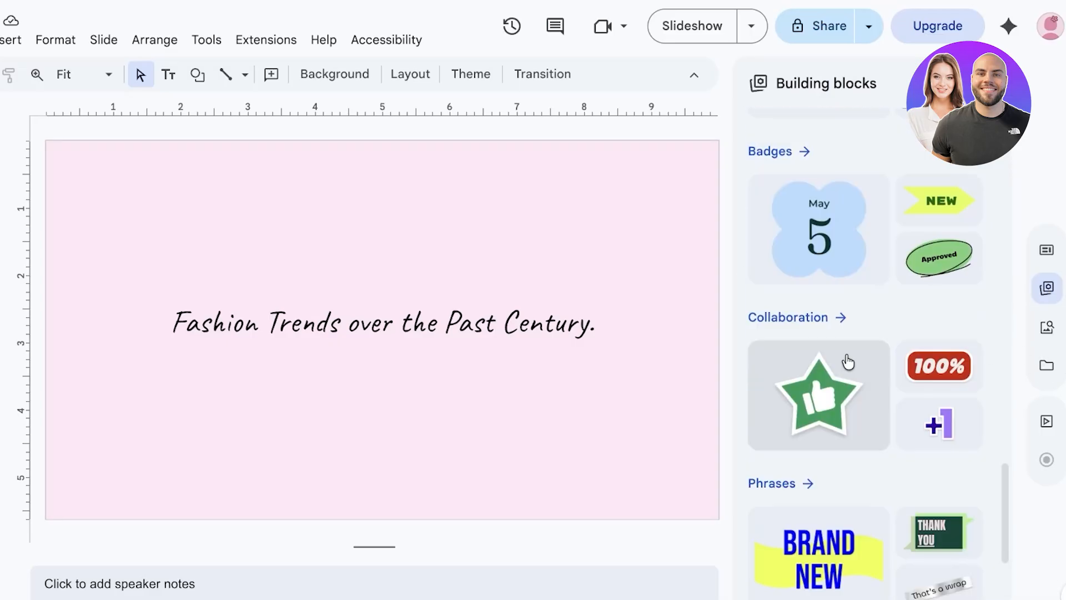
click(755, 150)
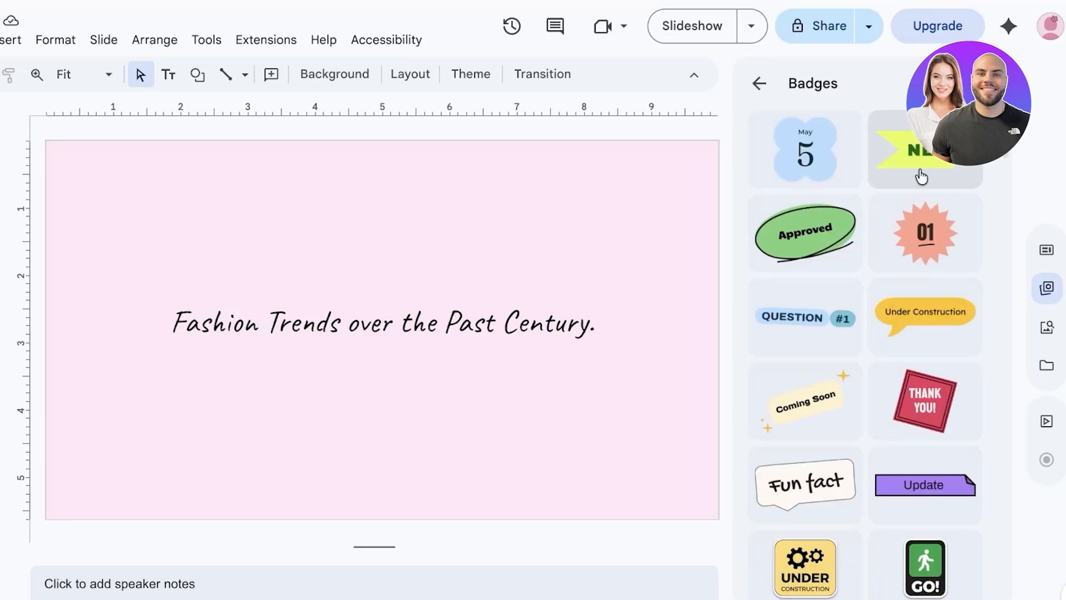
Insert the salmon 01 starburst badge and move it to the slide's top-left corner
click(923, 258)
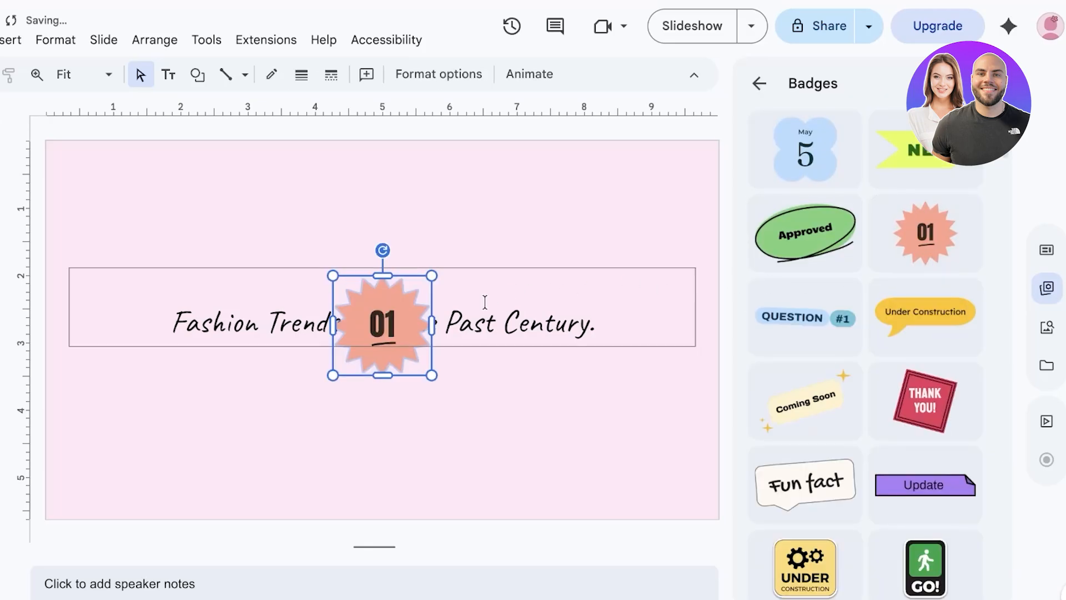
drag(384, 330, 126, 210)
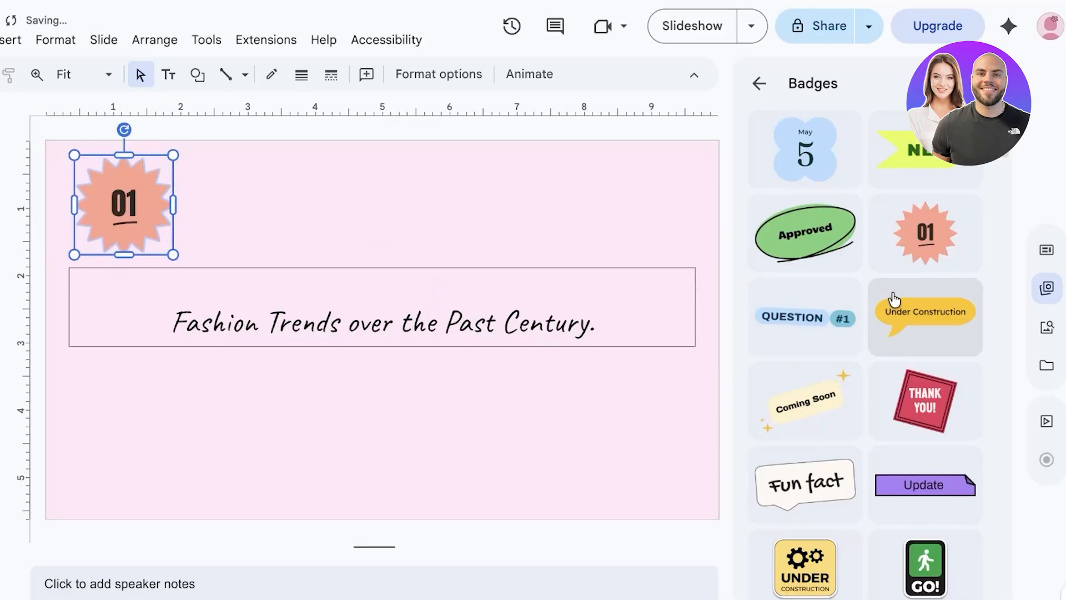
scroll(892, 300, down, 12)
scroll(896, 297, up, 5)
scroll(900, 299, up, 8)
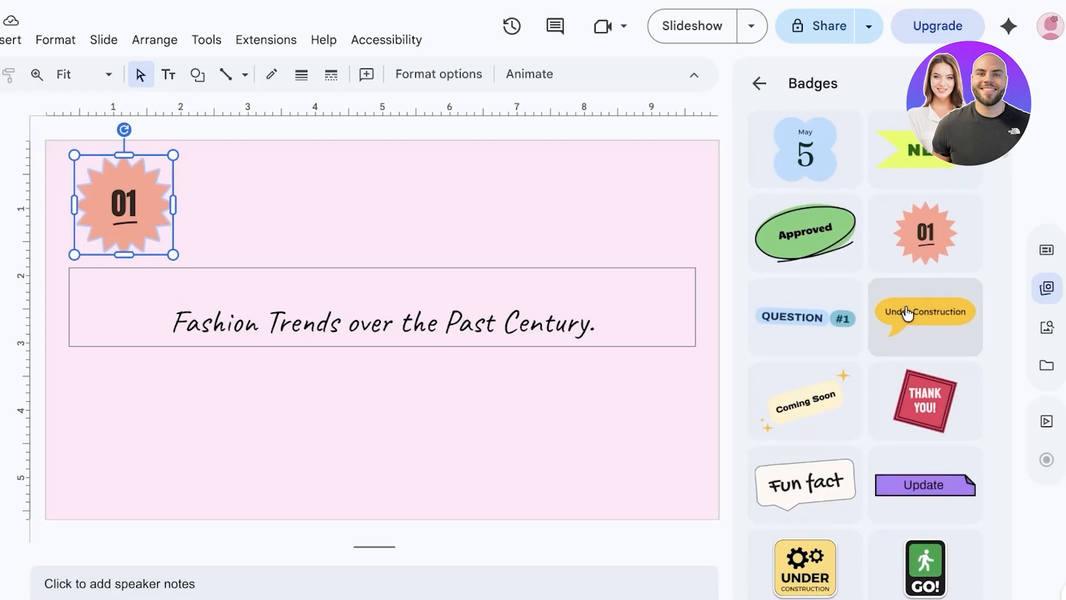
scroll(904, 312, down, 8)
Scroll through the Badges list, then return to all building blocks
scroll(941, 217, down, 1)
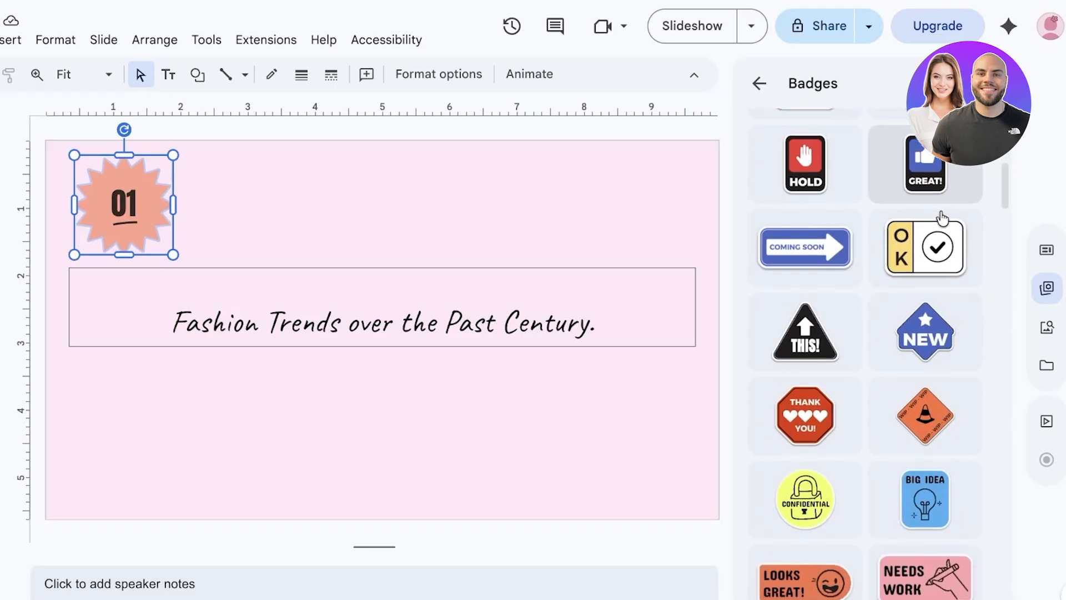
scroll(943, 224, up, 1)
scroll(938, 244, down, 5)
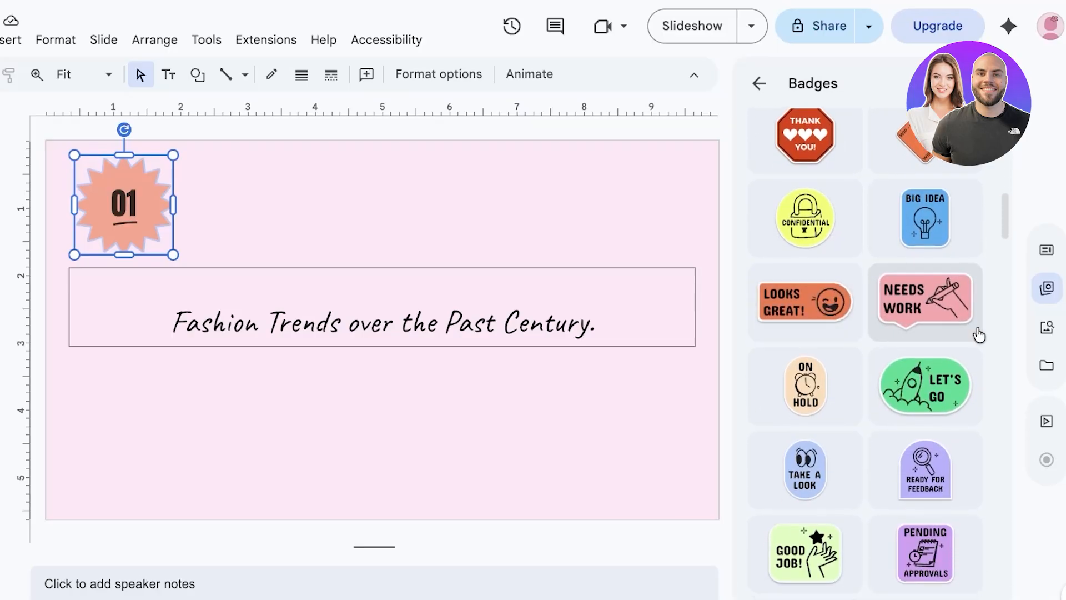
scroll(938, 350, down, 2)
key(Escape)
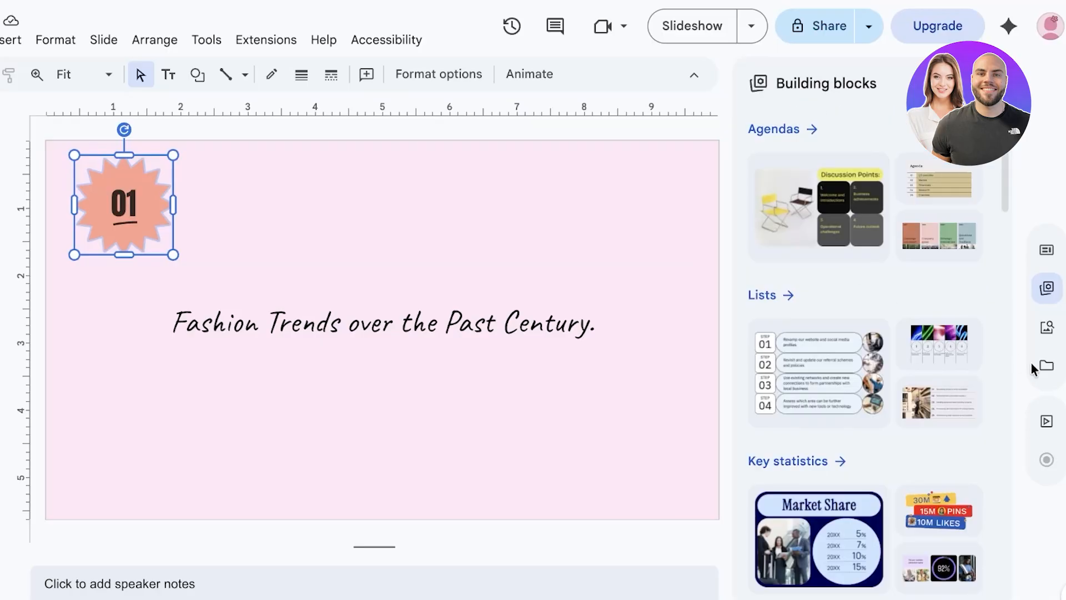
Browse the Stock & web Stickers collection, then close the side panel and deselect the 01 badge
click(1047, 328)
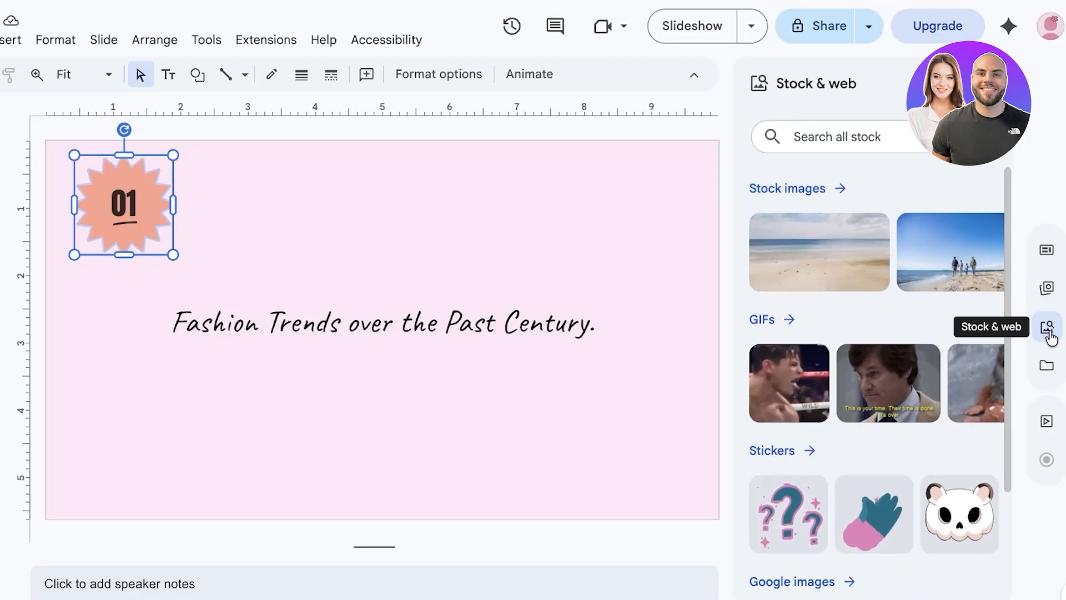
scroll(899, 172, down, 2)
scroll(753, 189, down, 1)
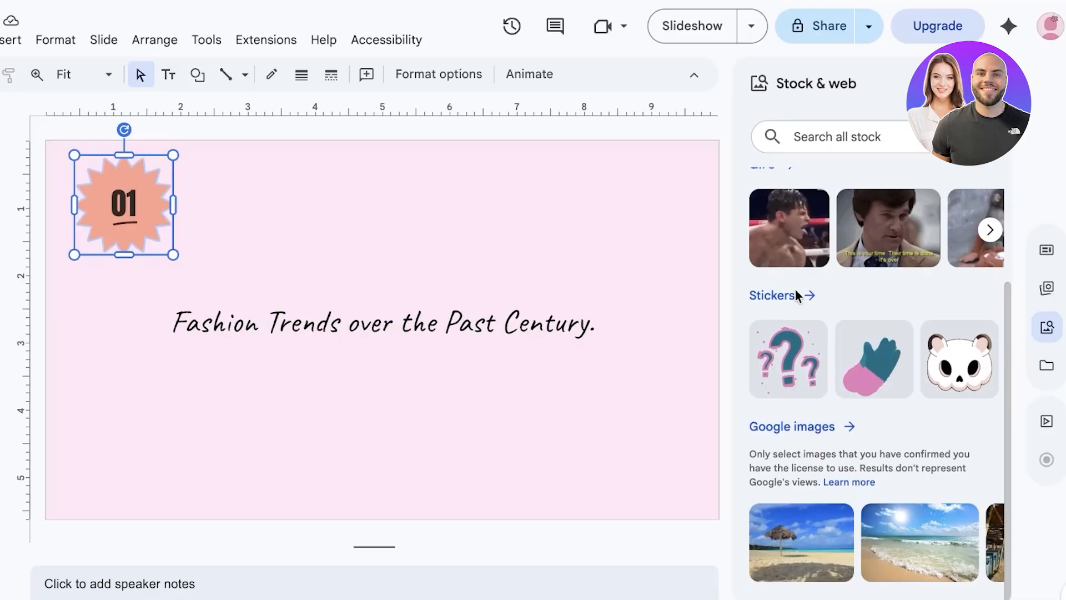
click(798, 294)
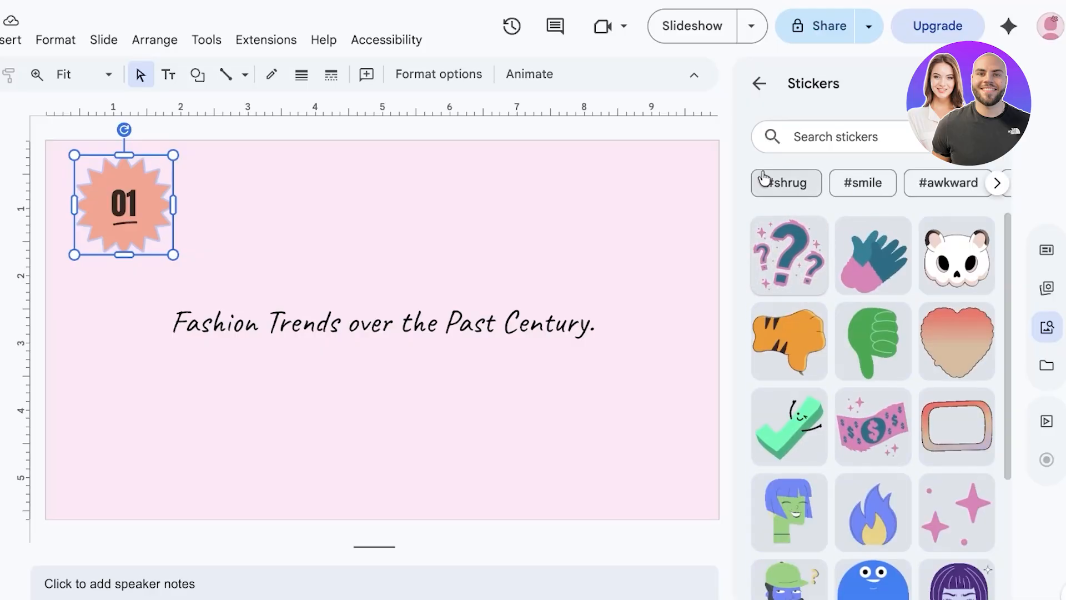
click(990, 83)
click(800, 160)
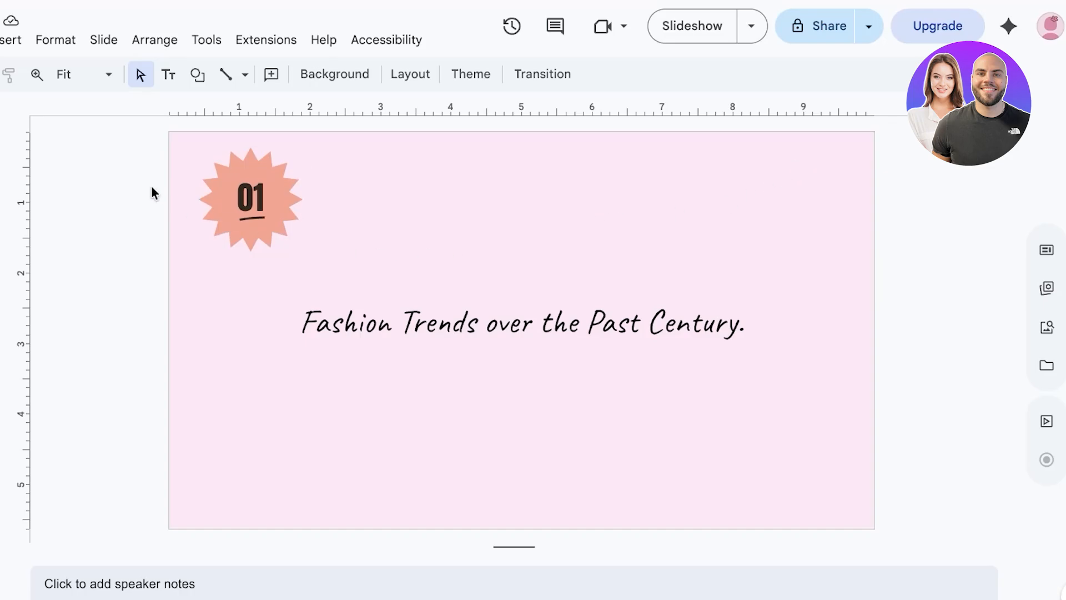
Preview the title slide as a full-screen slideshow and check the other presenting options
click(706, 15)
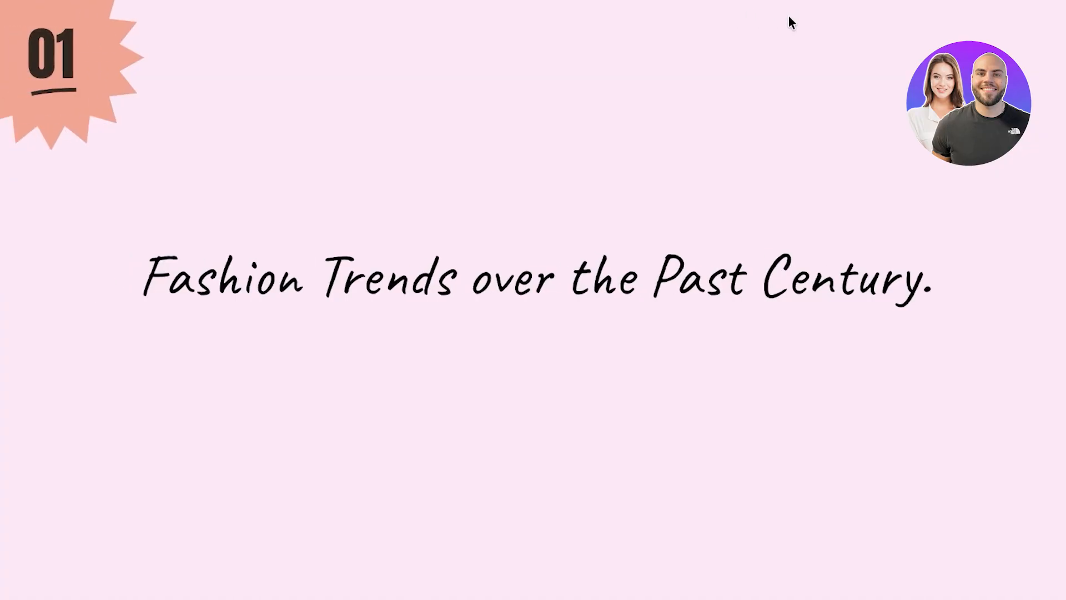
key(Escape)
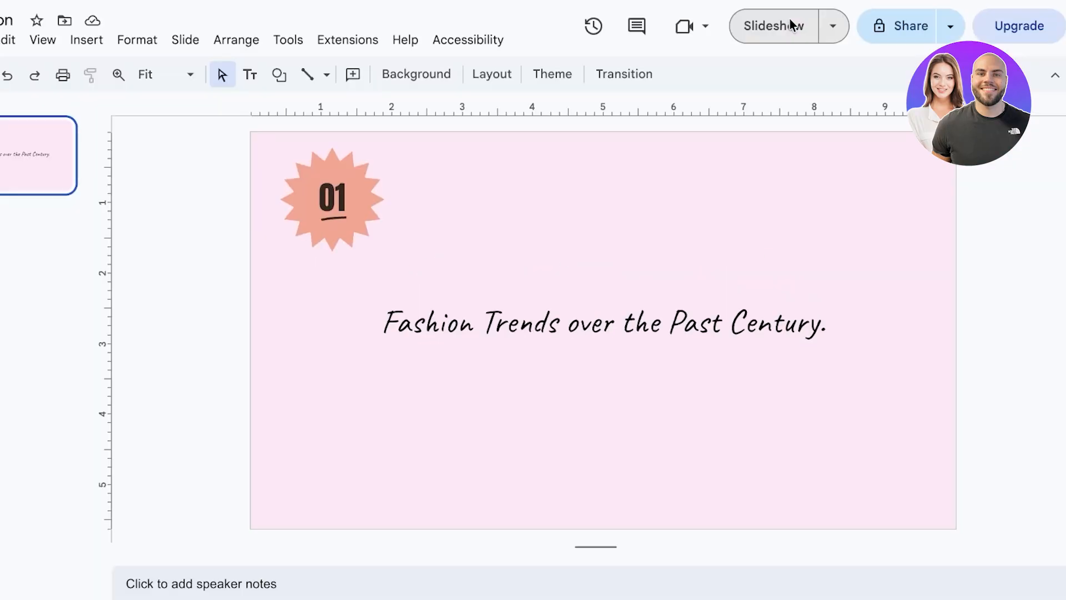
click(833, 25)
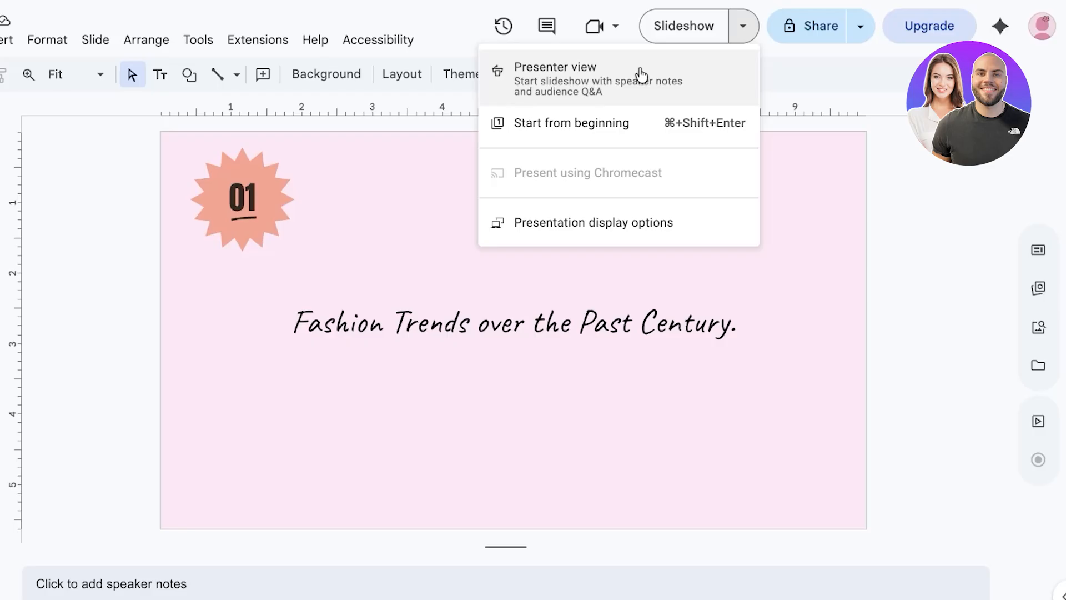
click(863, 80)
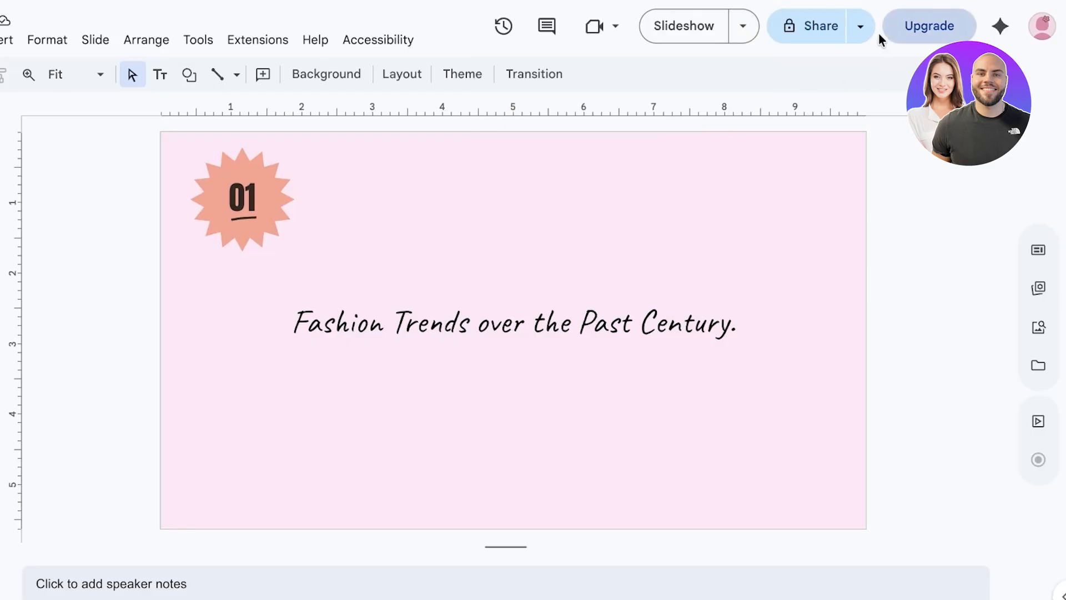
Copy a link to the presentation and open its Share "Fashion" settings
click(861, 27)
click(806, 64)
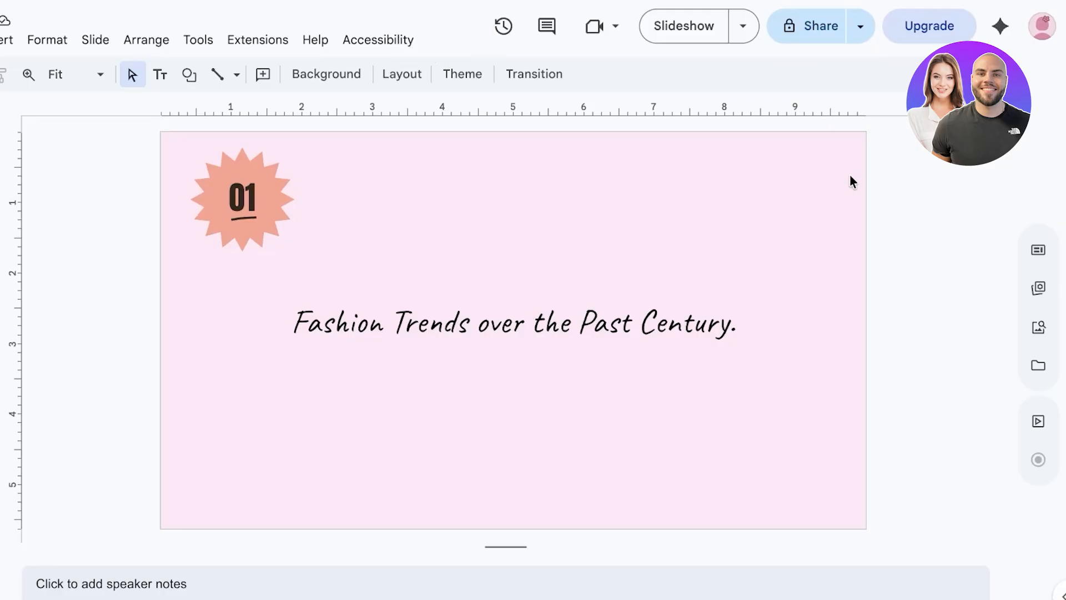
click(824, 38)
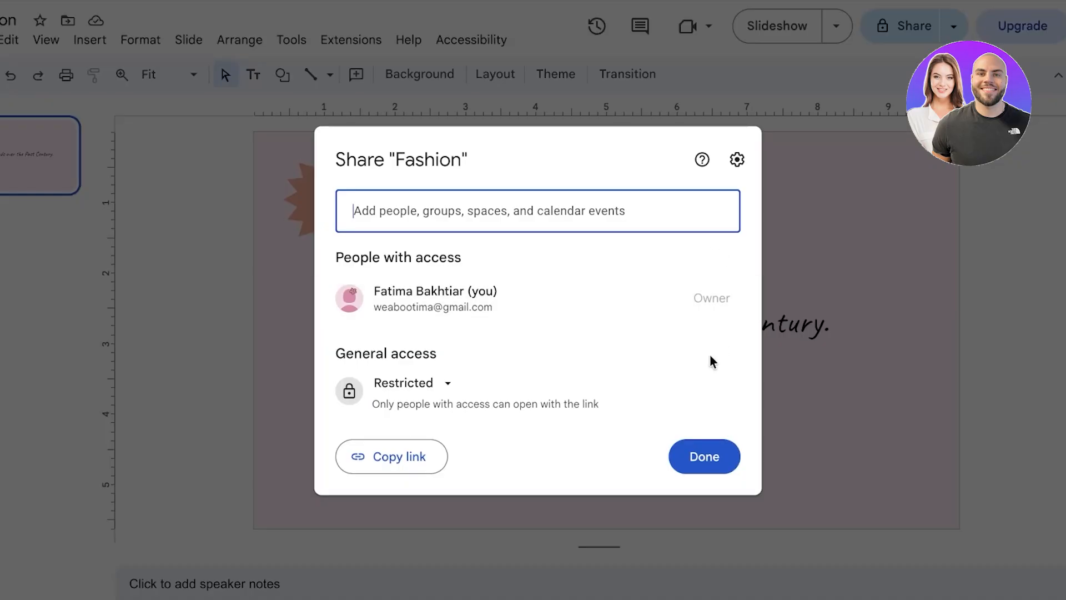
Keep General access set to Restricted and close the Share dialog with Done
click(411, 387)
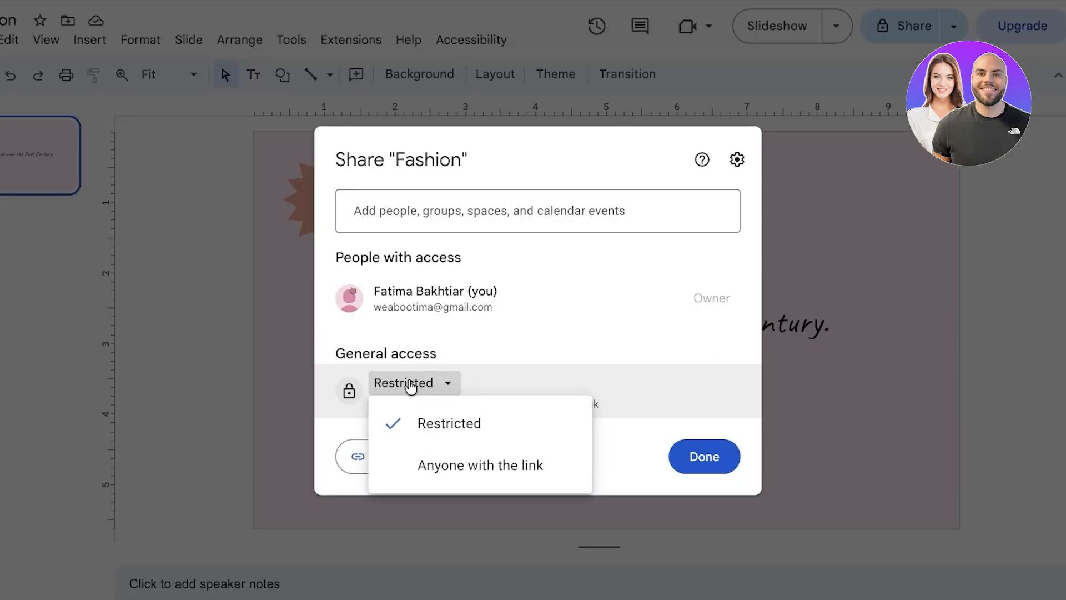
click(465, 388)
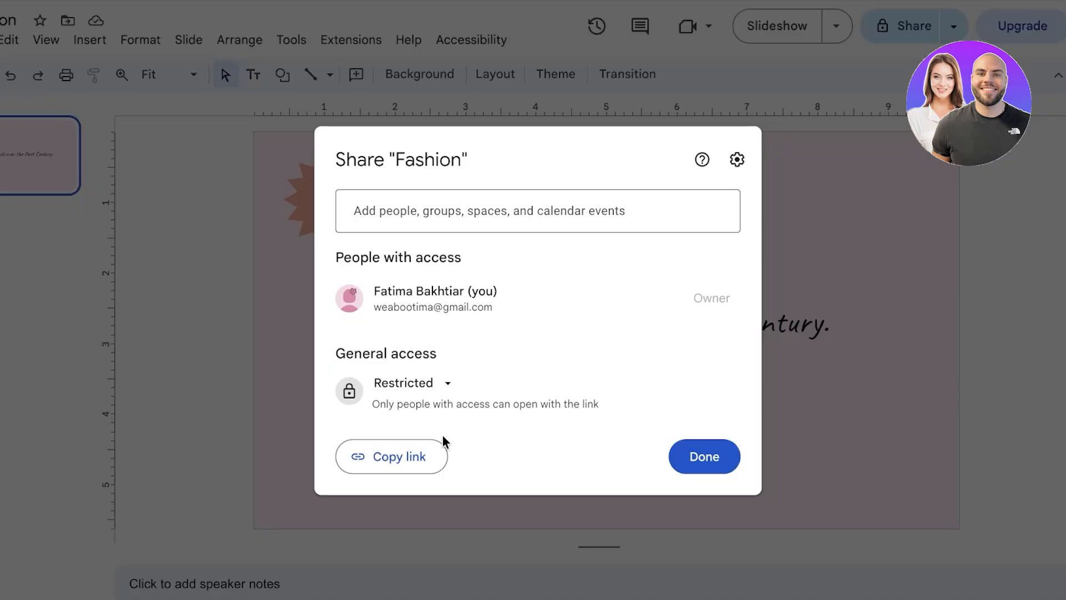
click(689, 473)
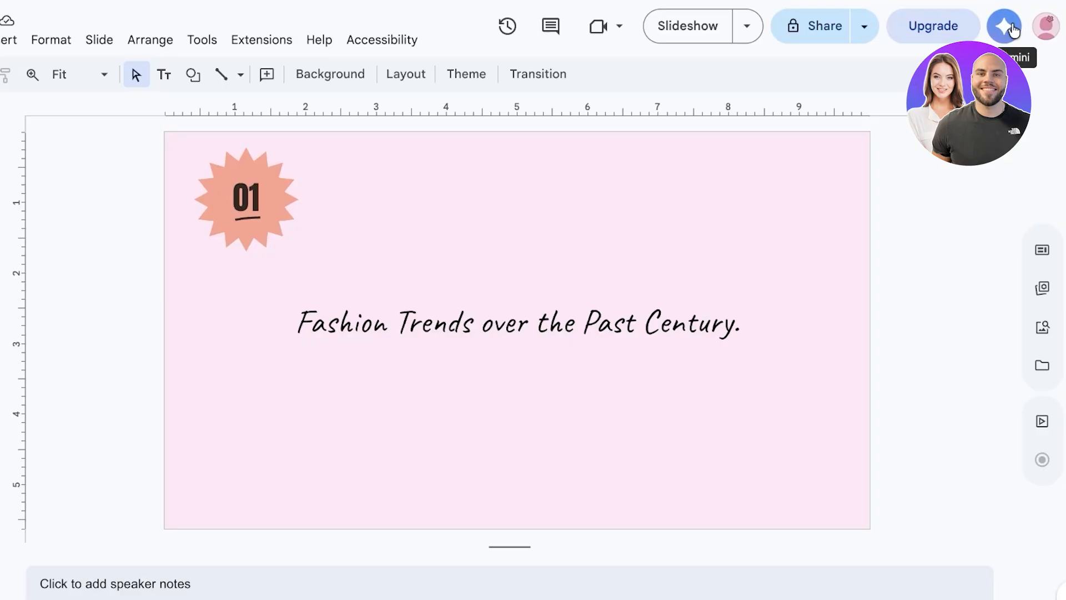
click(1003, 27)
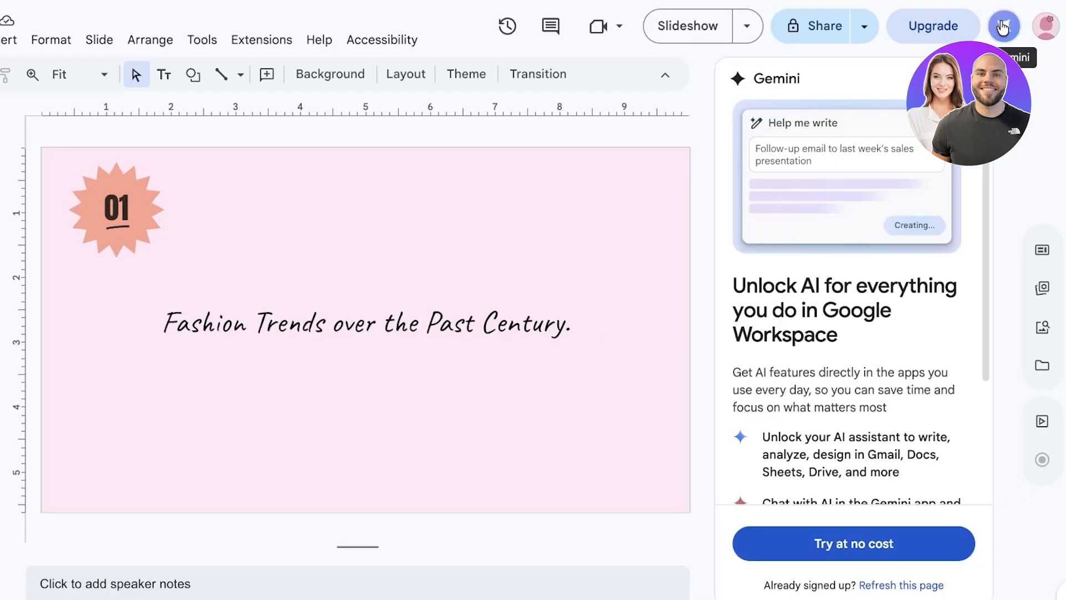
click(971, 78)
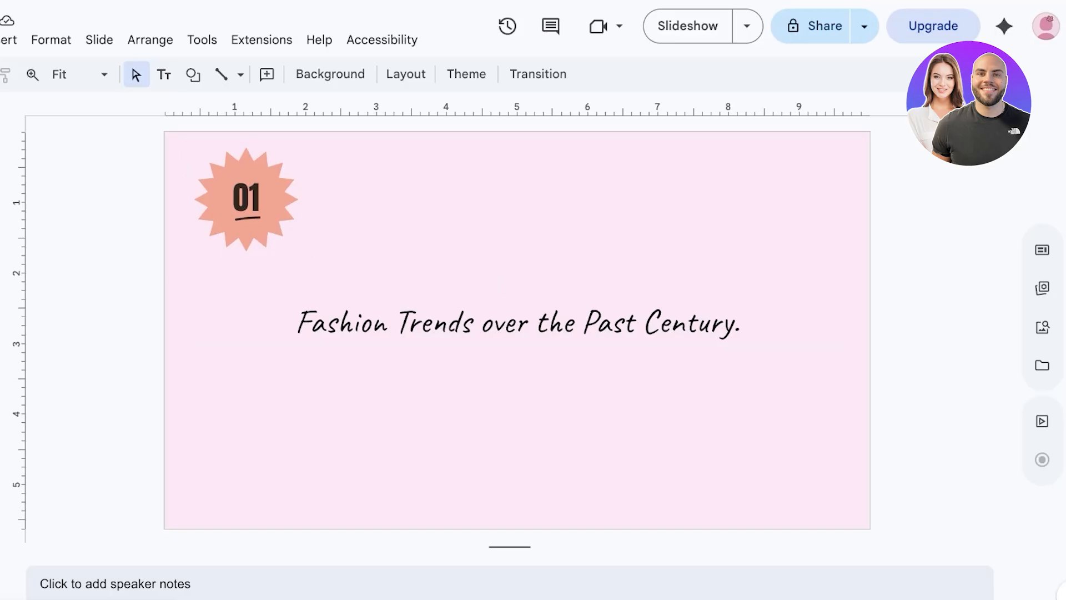
Go to Slides home, reopen Fashion from Recent presentations, and list the Employee introduction template's slides
click(12, 38)
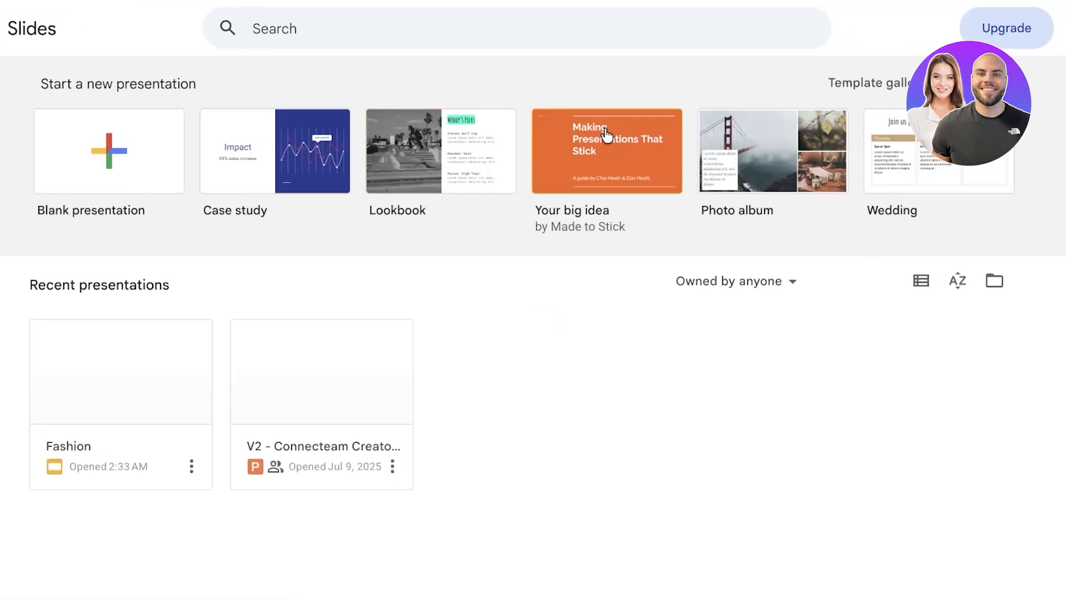
click(107, 392)
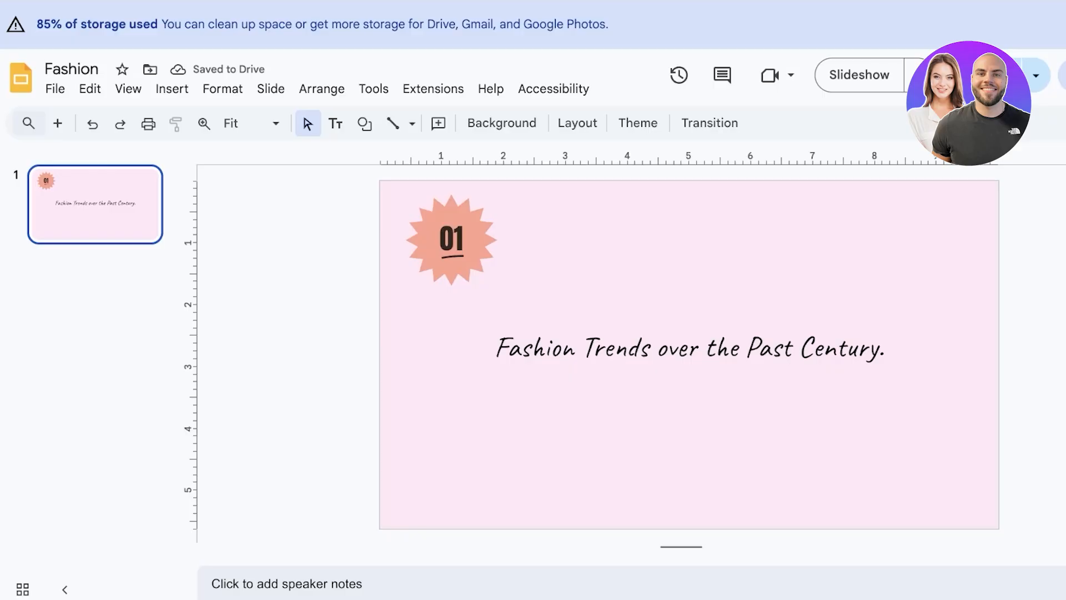
scroll(1001, 276, down, 10)
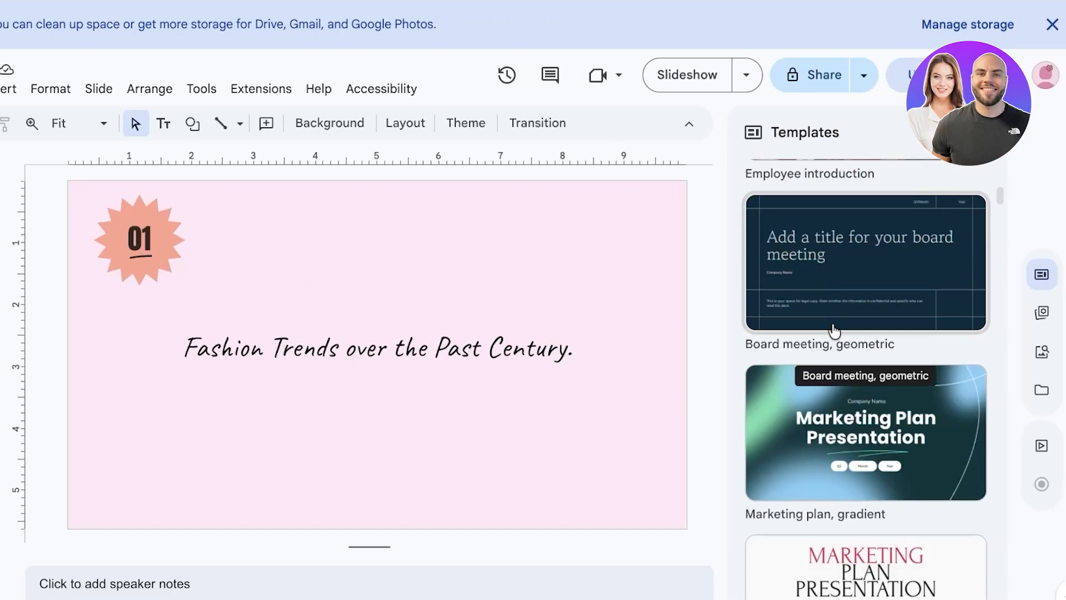
scroll(991, 310, up, 4)
click(824, 415)
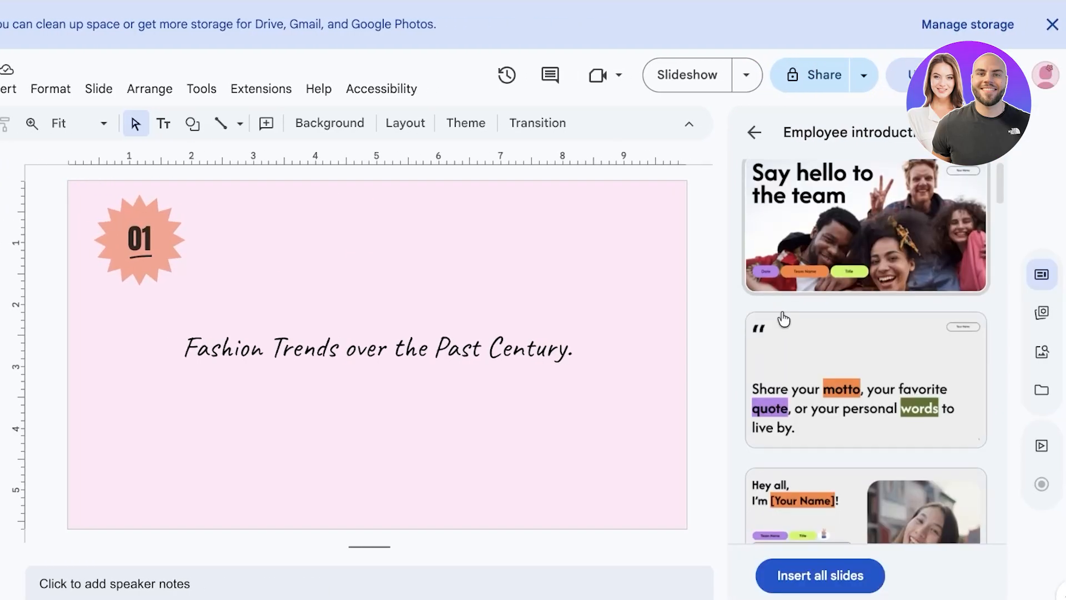
scroll(781, 317, down, 3)
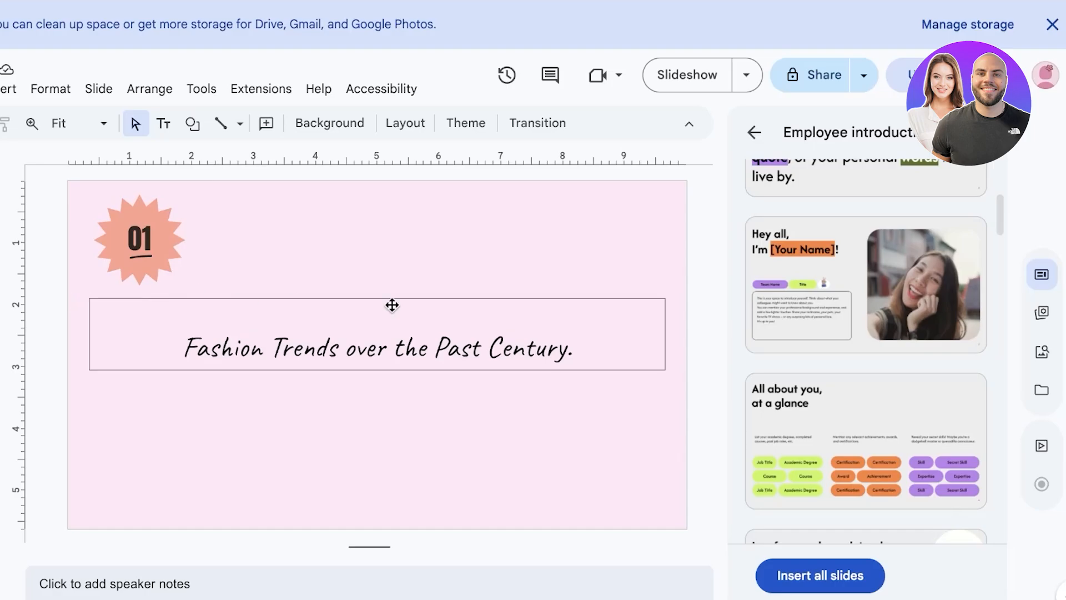
Insert the Hey all slide and then all Employee introduction template slides into the deck
click(820, 308)
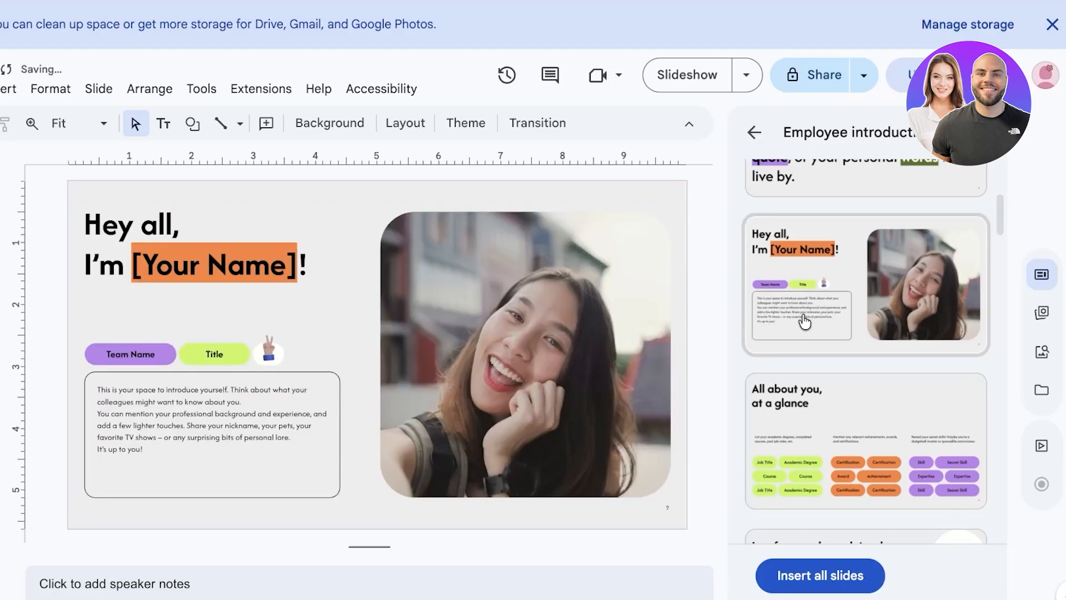
click(816, 575)
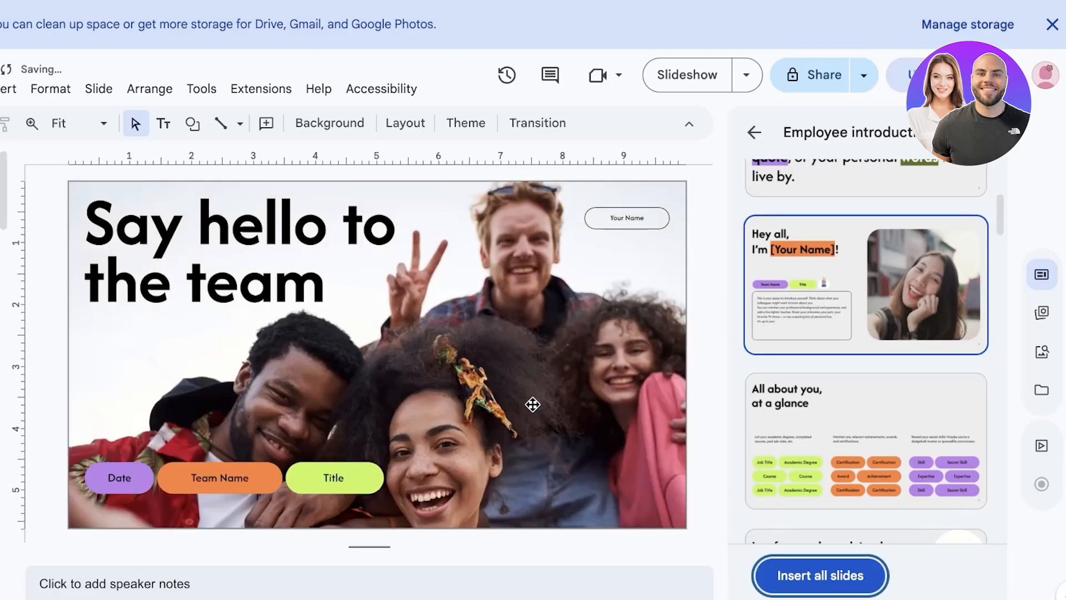
scroll(814, 368, down, 8)
scroll(848, 372, down, 6)
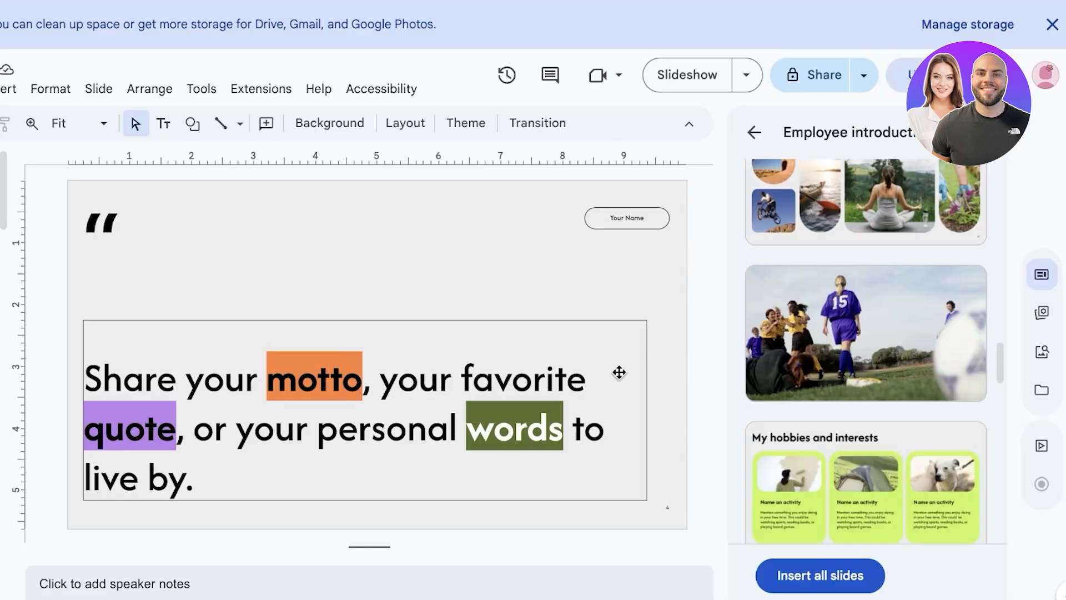
scroll(898, 352, up, 4)
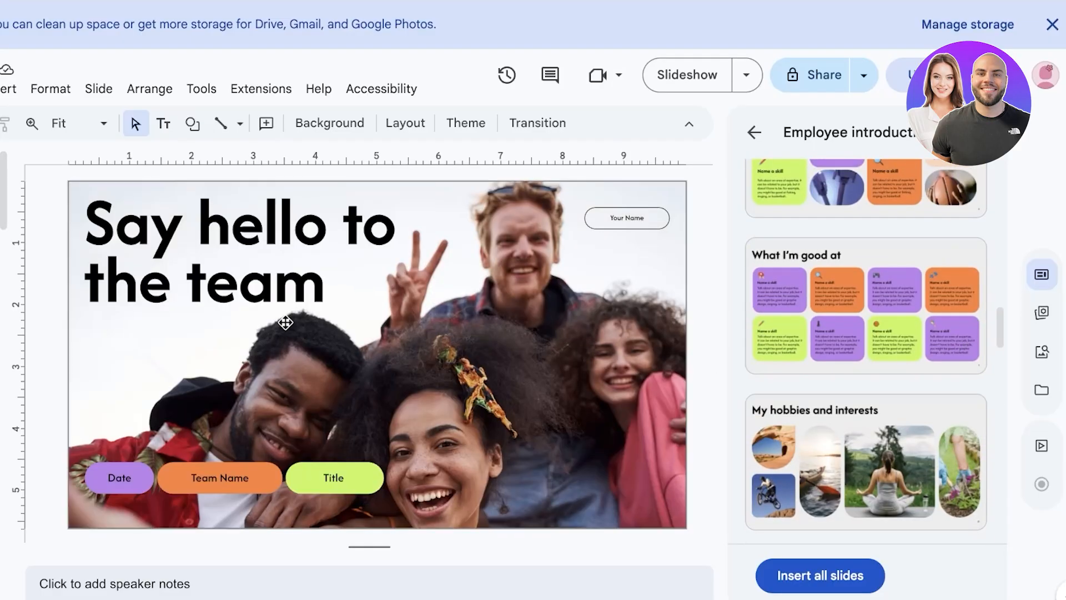
Delete all the text in the Team Name label on the Hey all slide
click(283, 319)
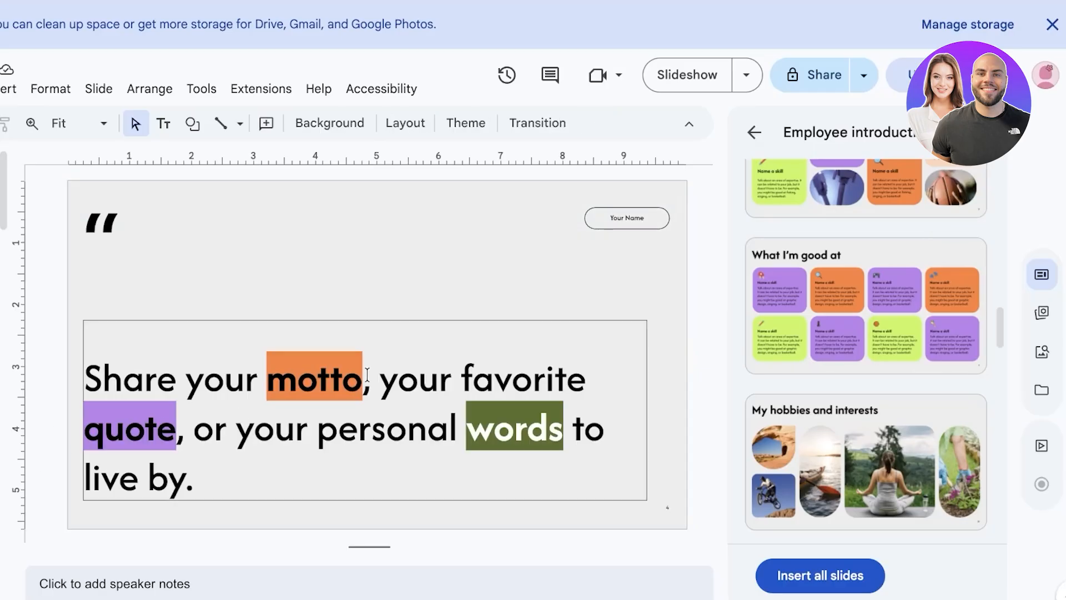
click(367, 374)
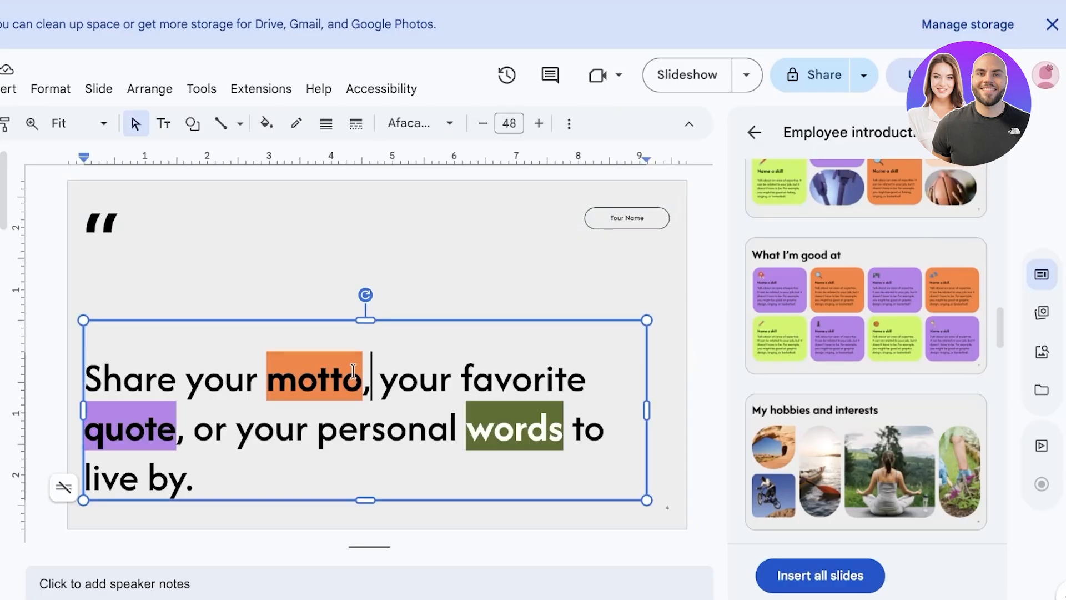
click(350, 369)
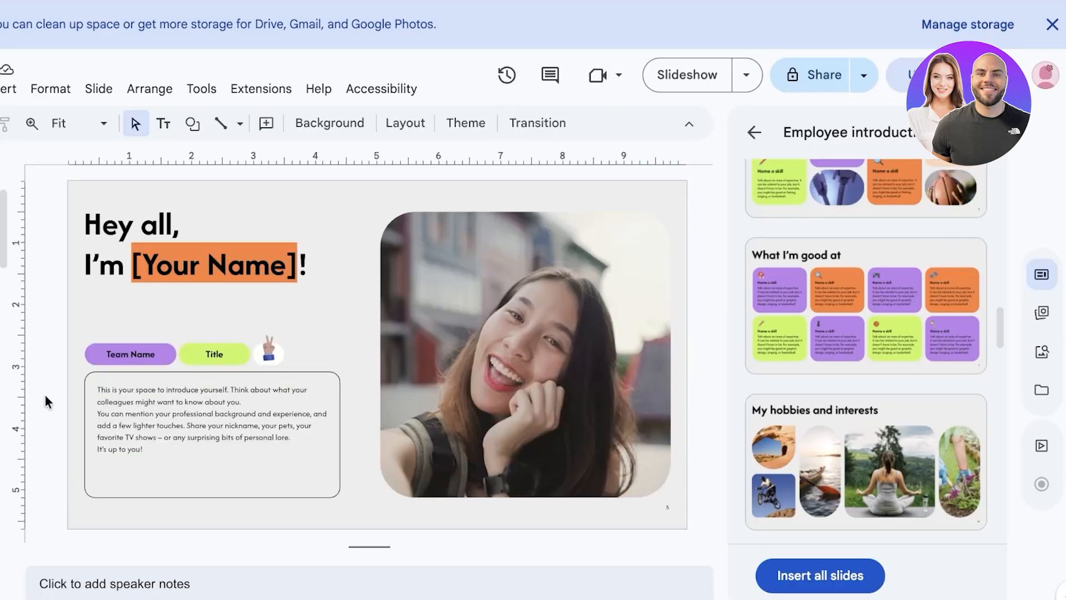
click(144, 352)
click(144, 352)
key(BackSpace)
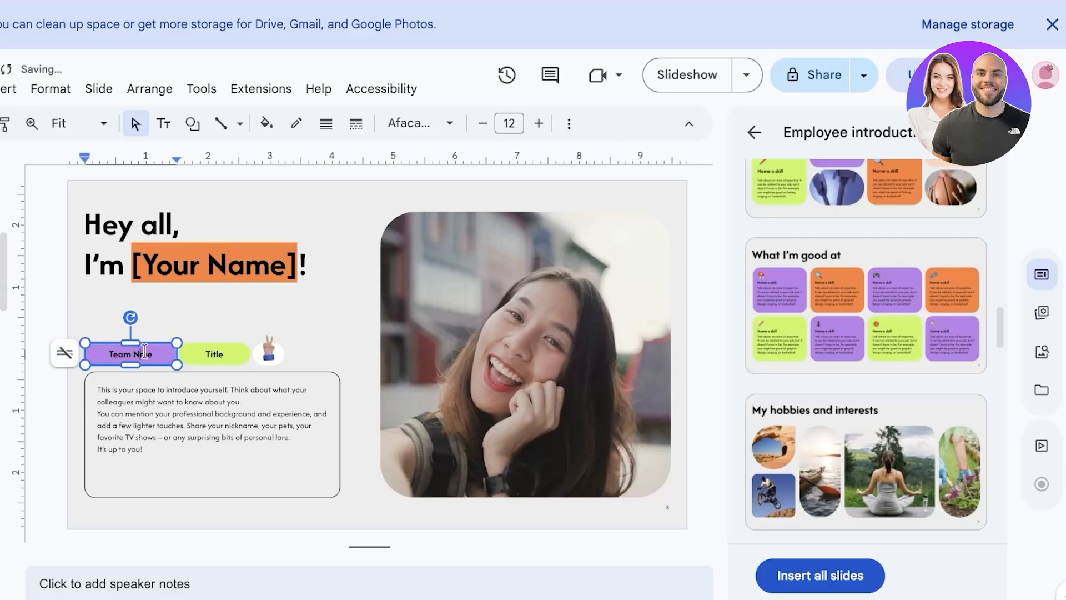
key(ctrl+a)
key(BackSpace)
key(Escape)
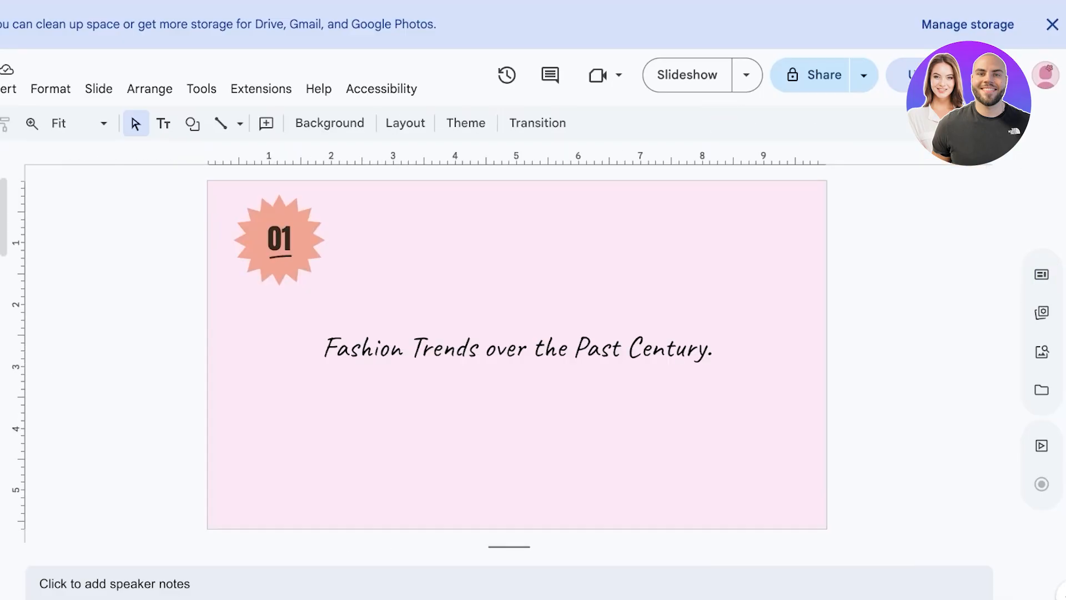
Move to the Competence, Skill and Ability grid slide and dismiss the storage warning banner
scroll(3, 311, down, 3)
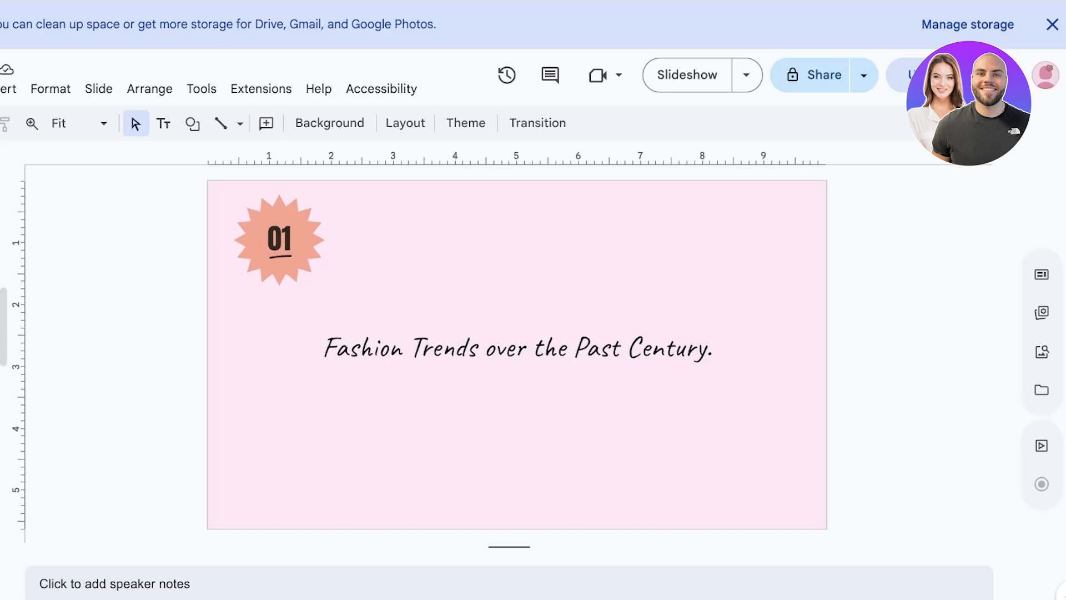
click(0, 355)
key(Up)
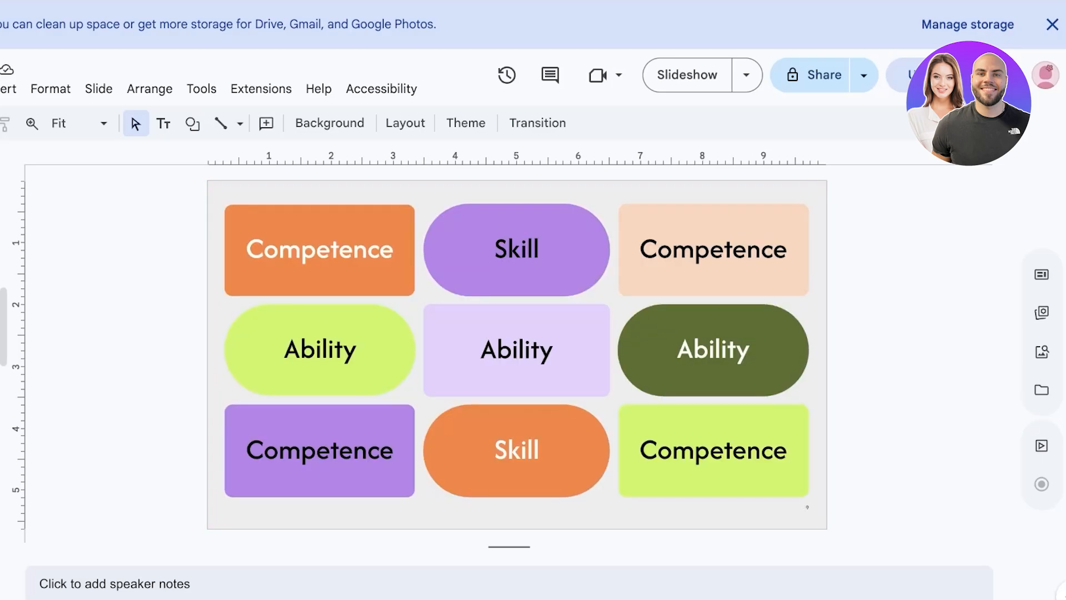
click(1052, 24)
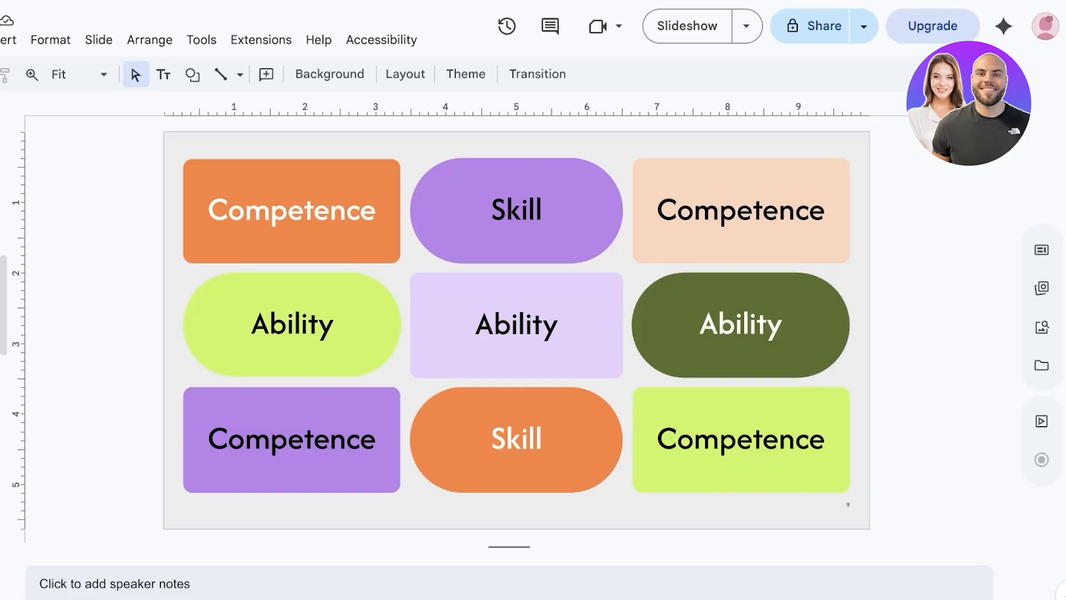
View the Slideshow start options, the Comments panel, and the presentation's Version history
click(750, 37)
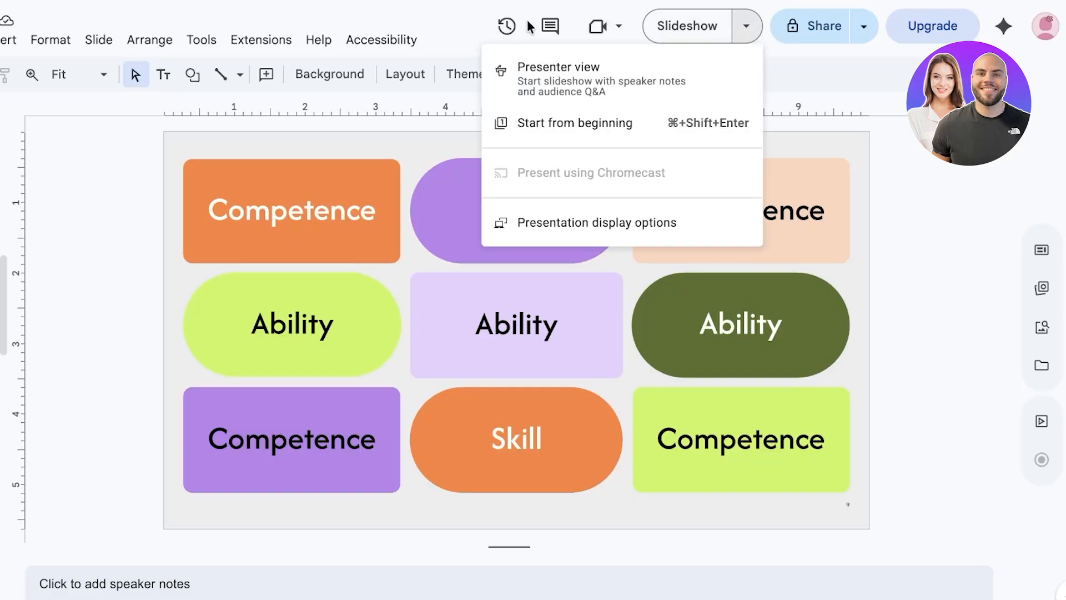
click(551, 26)
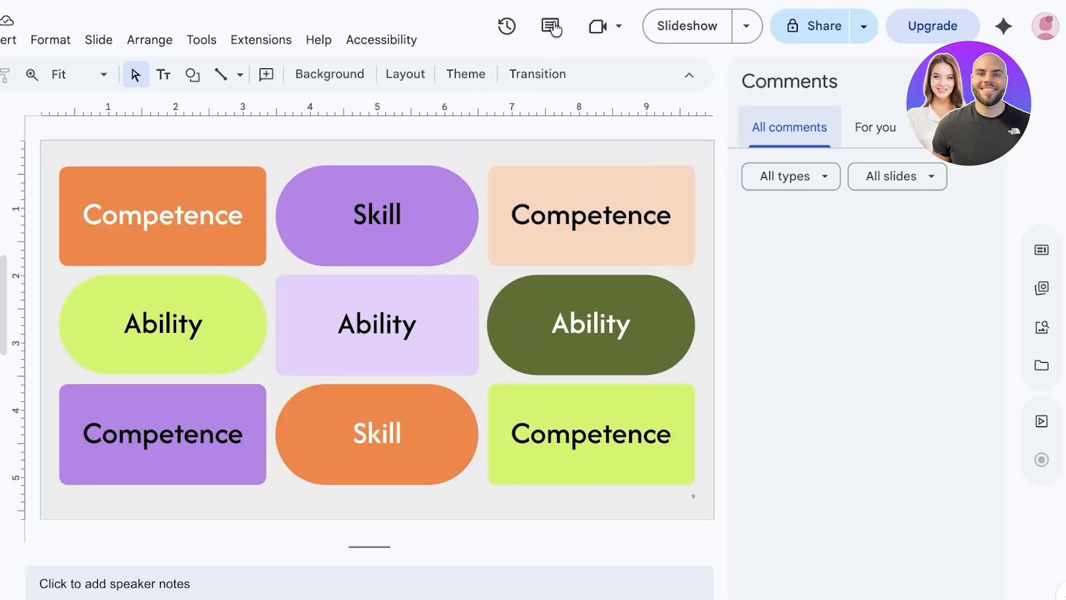
click(515, 40)
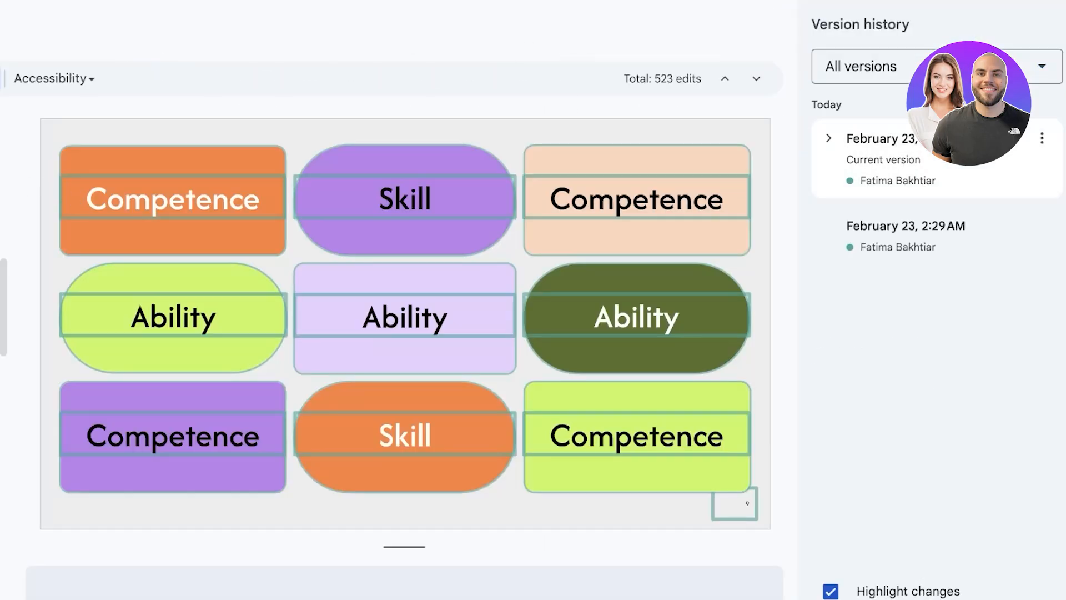